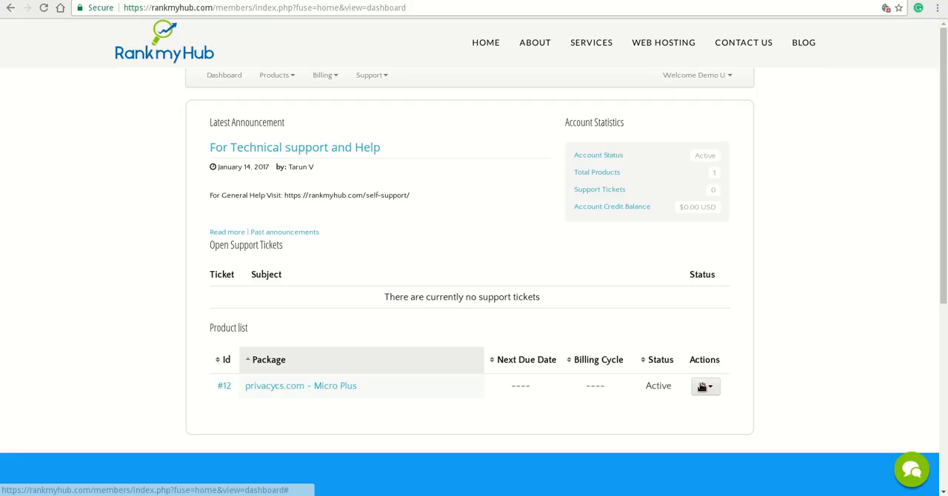
Log in to cPanel for the privacycs.com - Micro Plus hosting package
{"action": "left_click", "coordinate": [701, 386]}
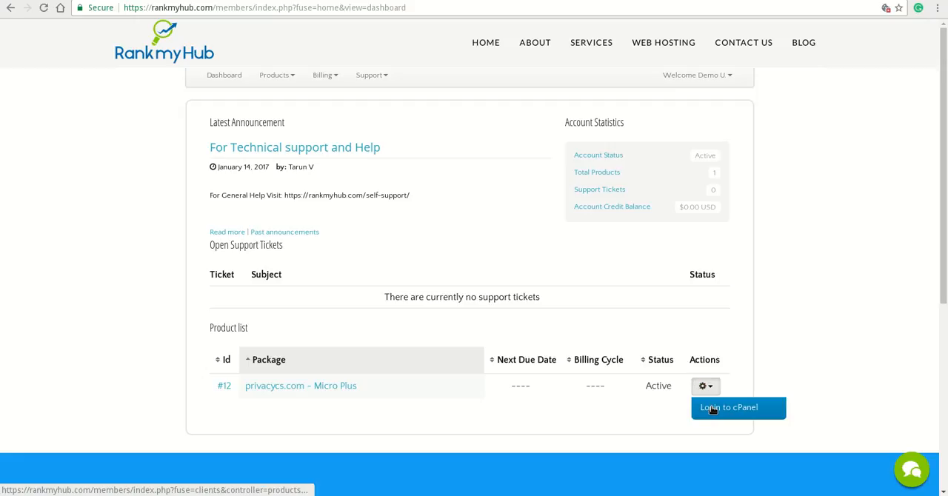
{"action": "left_click", "coordinate": [712, 408]}
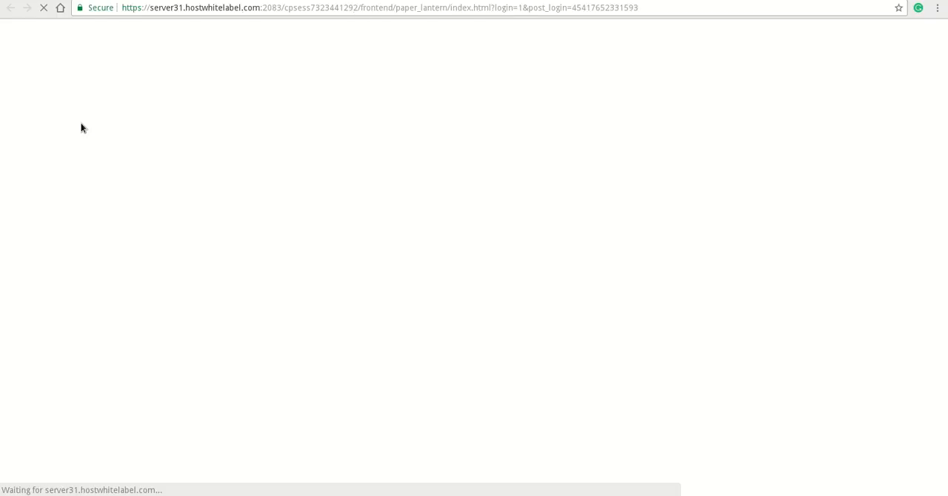
Search the web for "worpress" in a new tab and open the Download WordPress page on wordpress.org
{"action": "key", "text": "ctrl+t"}
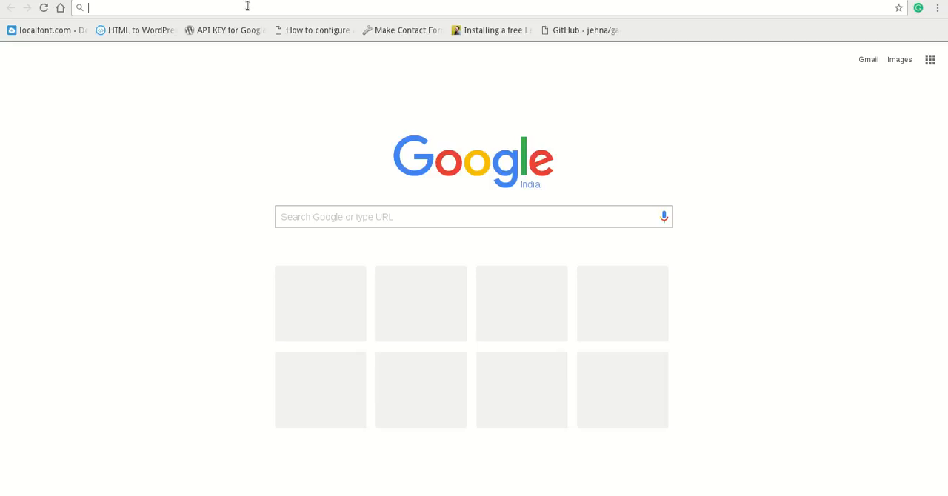
{"action": "type", "text": "worpress"}
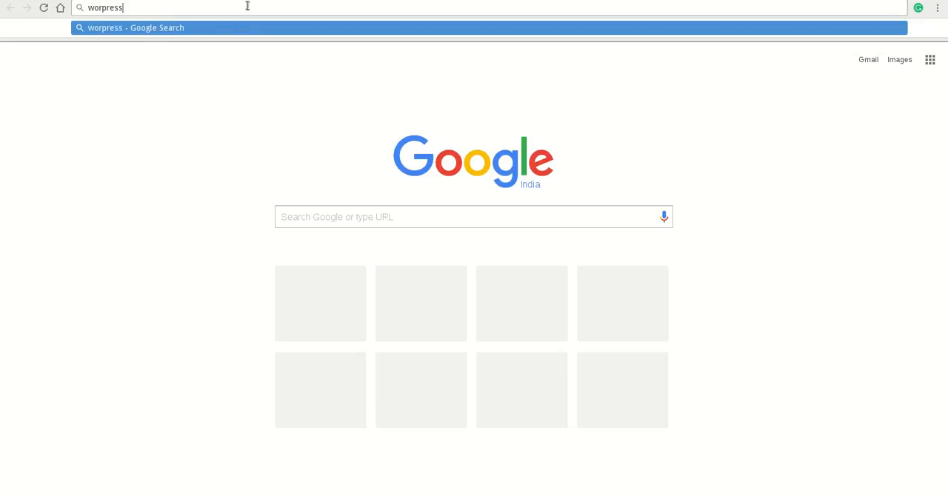
{"action": "key", "text": "Return"}
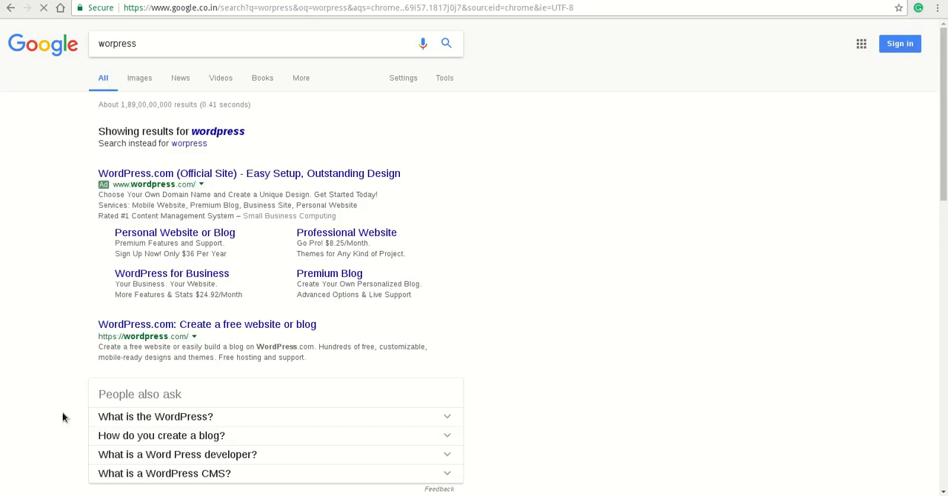
{"action": "scroll", "coordinate": [58, 252], "scroll_direction": "down", "scroll_amount": 3}
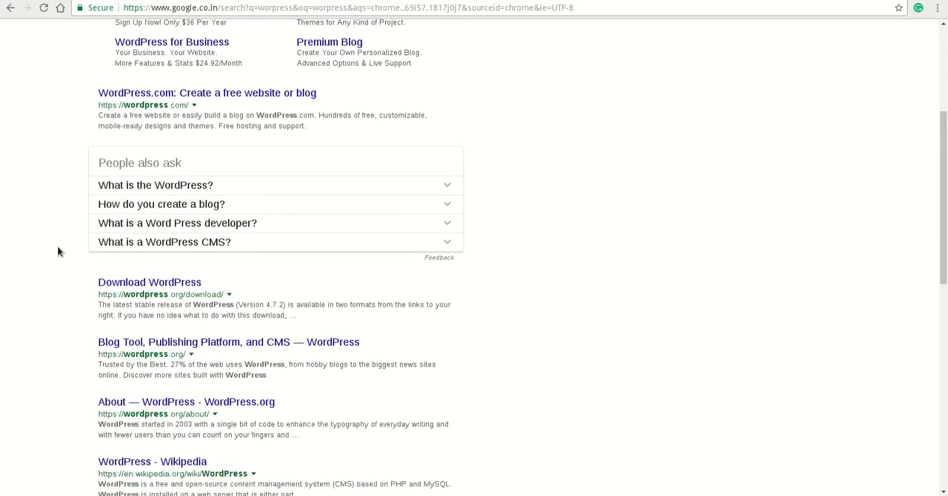
{"action": "left_click", "coordinate": [173, 265]}
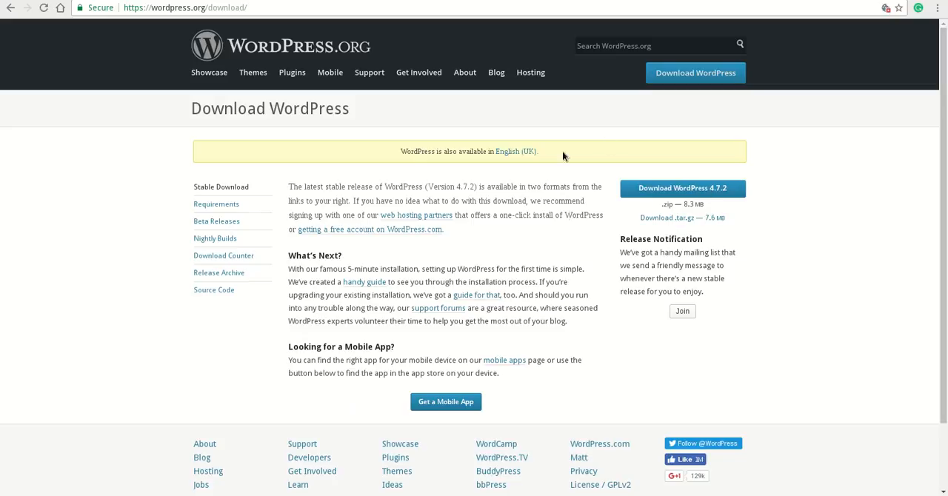
Download the .tar.gz package of WordPress 4.7.2 and remove the screamingfrogseospider entry from the browser's download list
{"action": "left_click", "coordinate": [683, 219]}
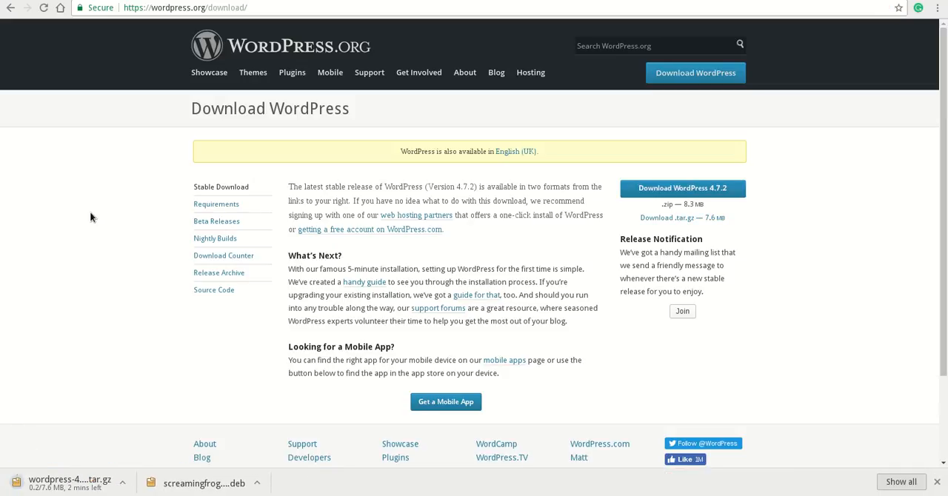
{"action": "left_click", "coordinate": [900, 482]}
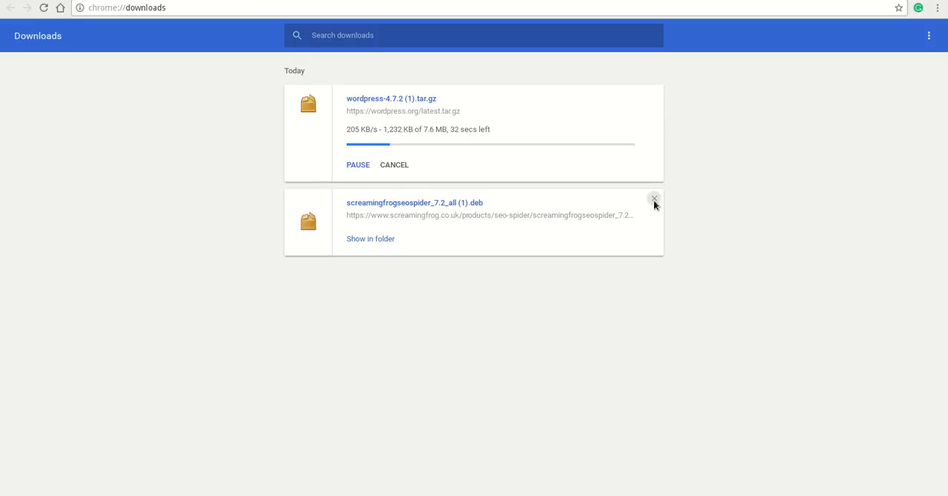
{"action": "left_click", "coordinate": [654, 199]}
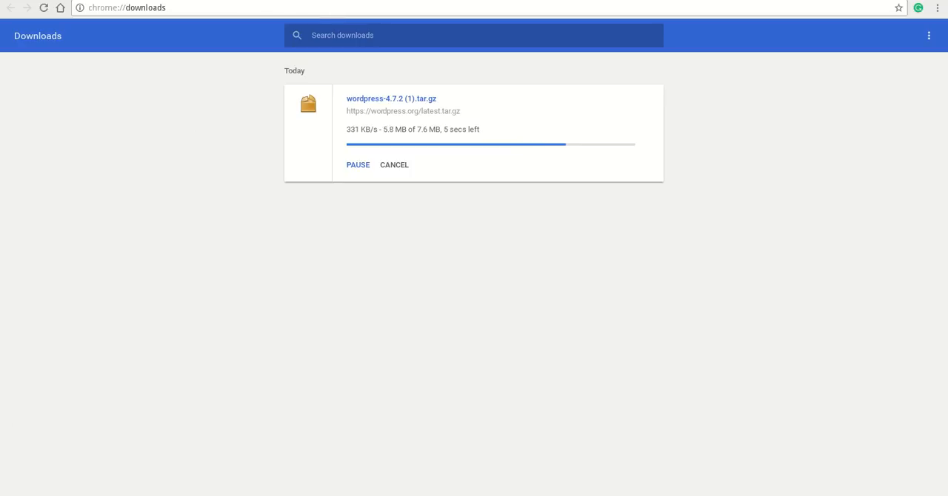
Return to cPanel, open File Manager and go to the public_html folder
{"action": "left_click", "coordinate": [187, 0]}
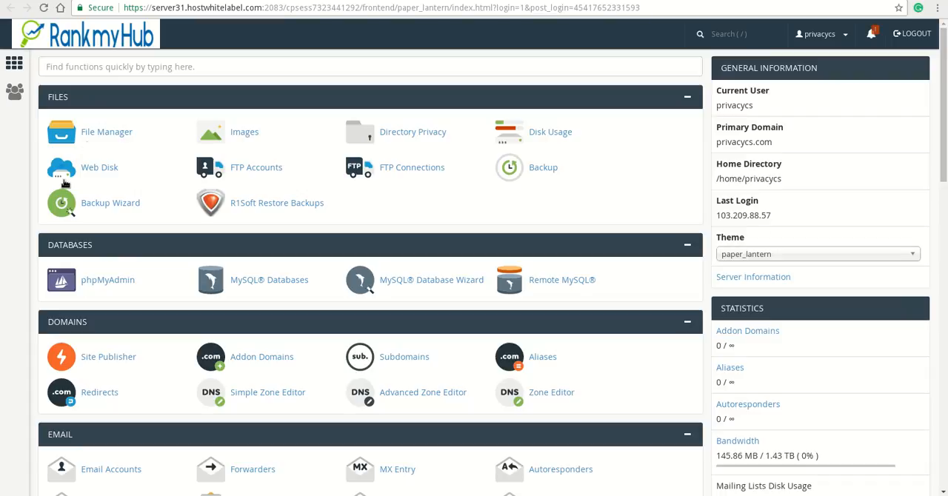
{"action": "left_click", "coordinate": [112, 137]}
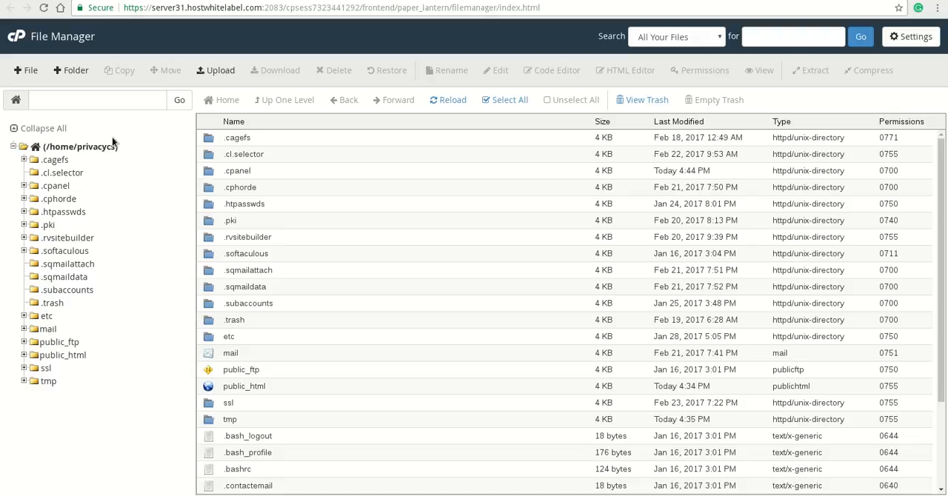
{"action": "left_click", "coordinate": [66, 356]}
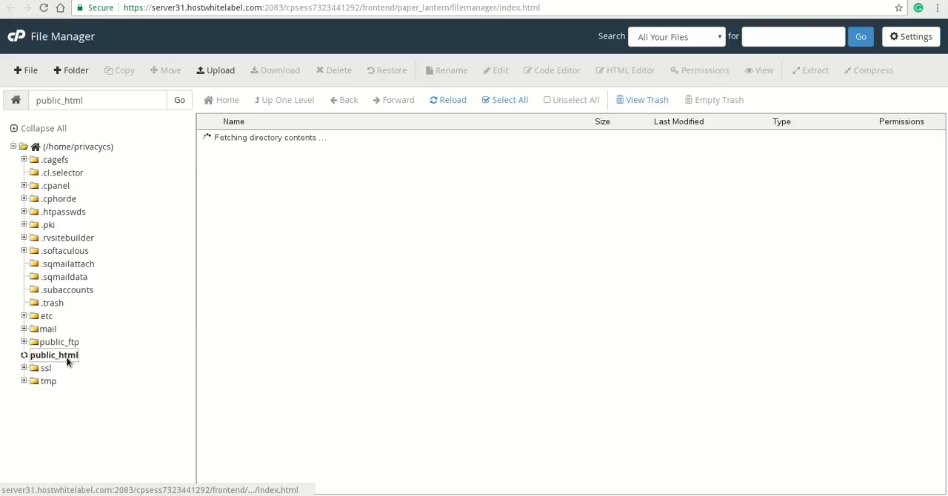
{"action": "left_click", "coordinate": [167, 1]}
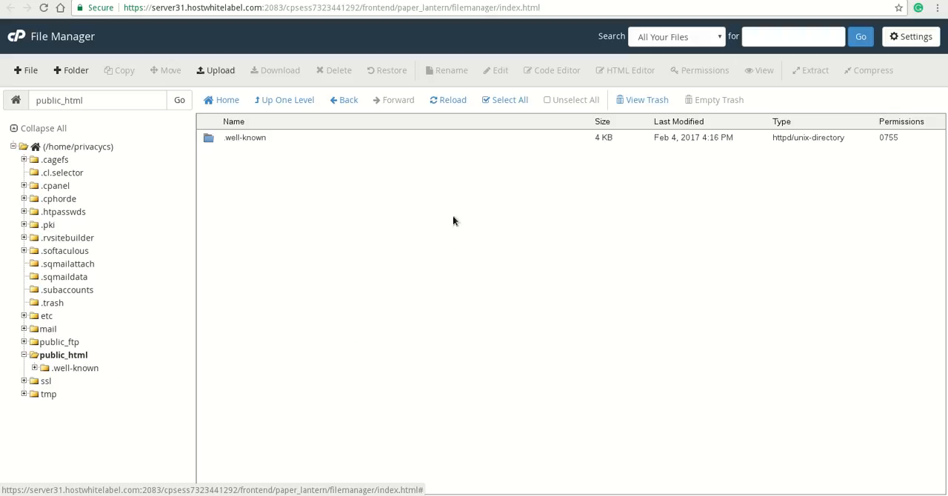
Upload wordpress-4.7.2 (1).tar.gz from the local Downloads folder to public_html
{"action": "left_click", "coordinate": [214, 74]}
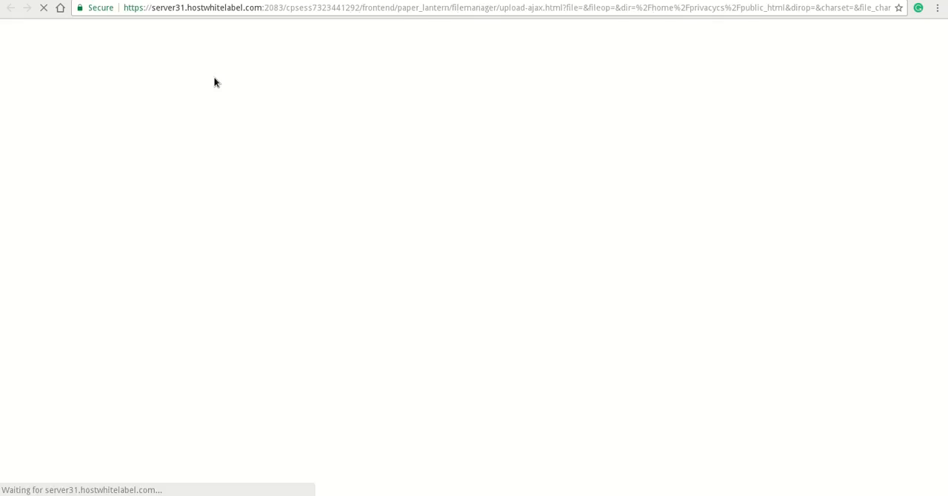
{"action": "key", "text": "ctrl+j"}
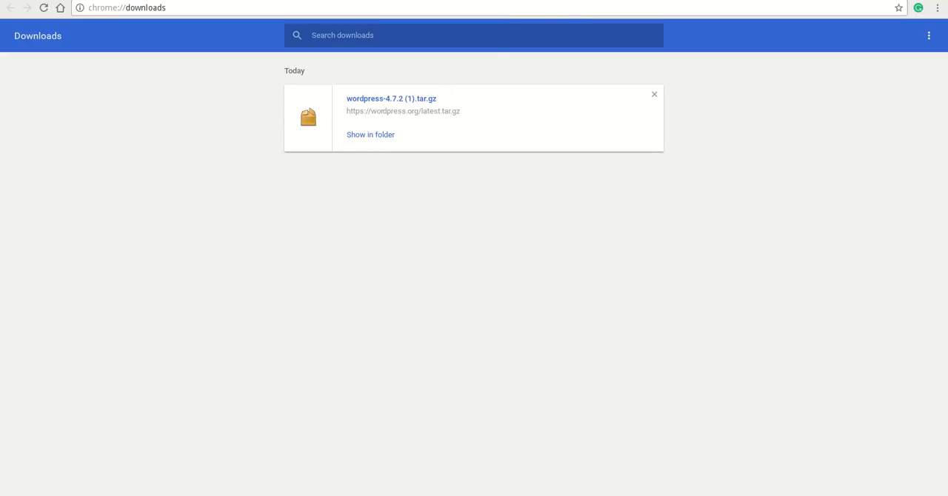
{"action": "left_click", "coordinate": [552, 0]}
{"action": "left_click", "coordinate": [470, 231]}
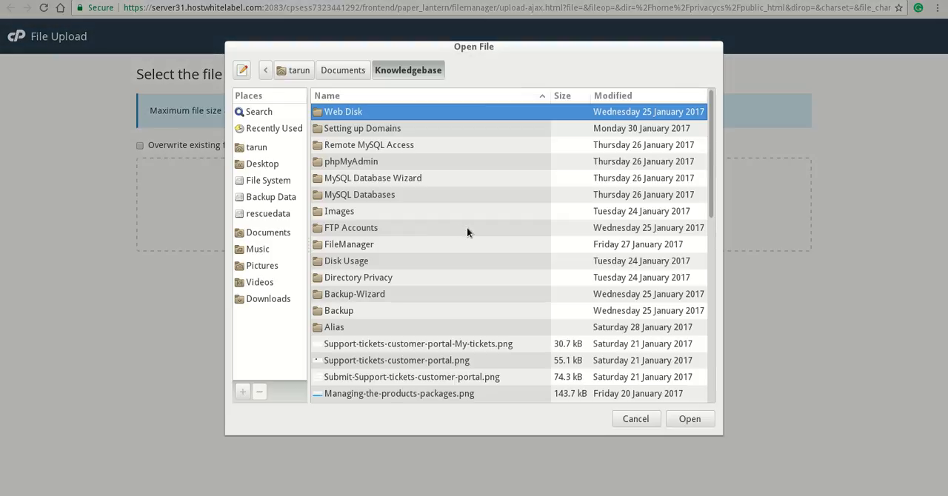
{"action": "left_click", "coordinate": [268, 299]}
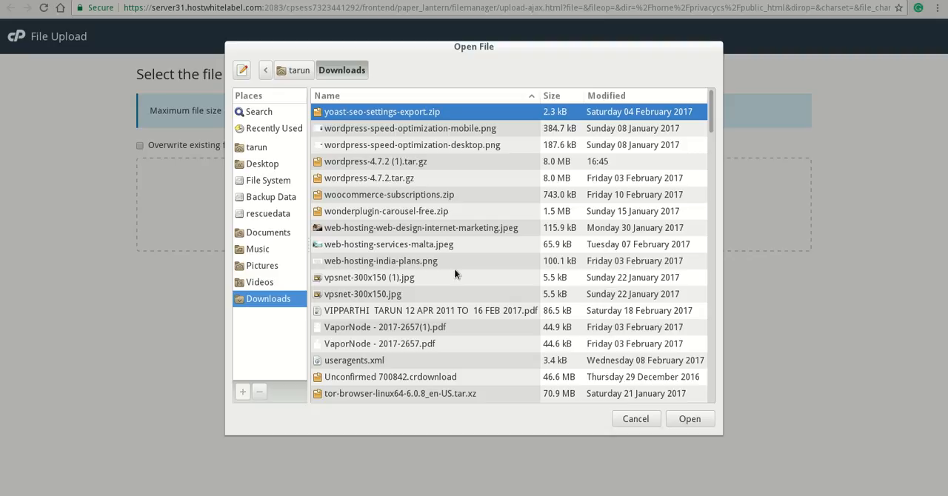
{"action": "left_click", "coordinate": [434, 157]}
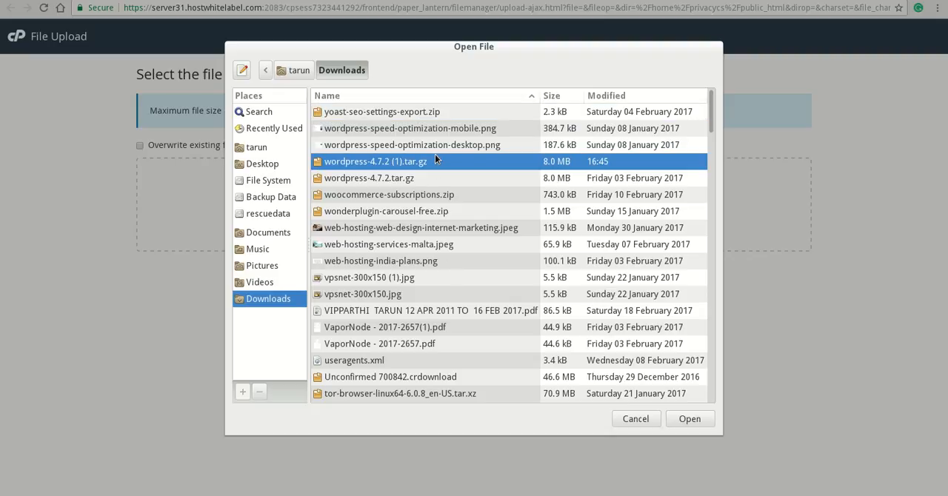
{"action": "left_click", "coordinate": [689, 419]}
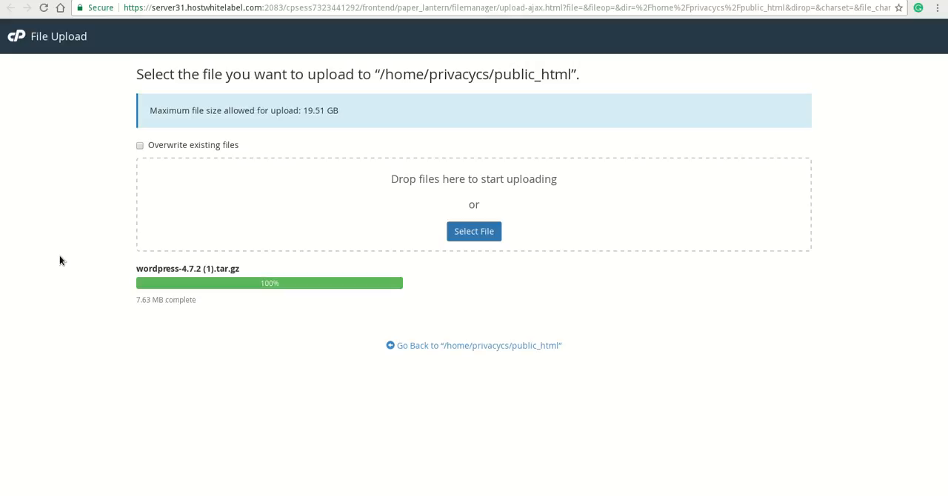
Return to public_html and extract wordpress-4.7.2 (1).tar.gz into /public_html
{"action": "left_click", "coordinate": [468, 348]}
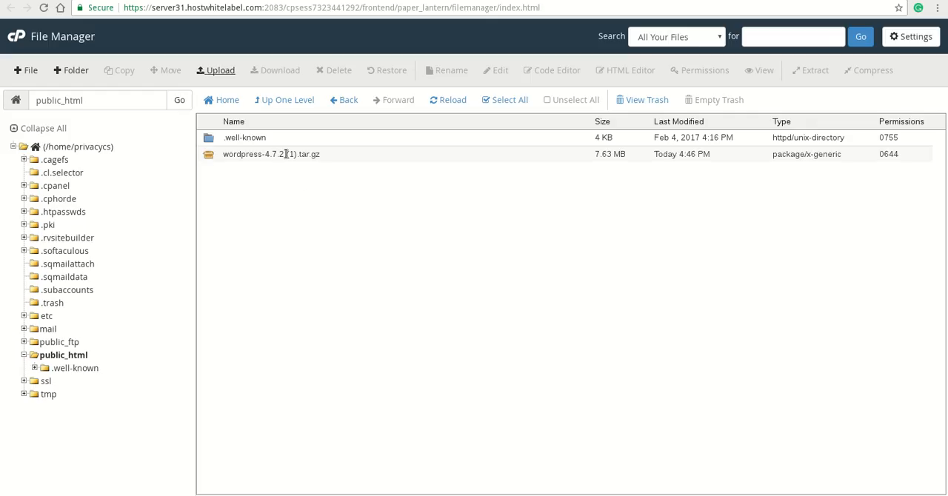
{"action": "left_click", "coordinate": [265, 154]}
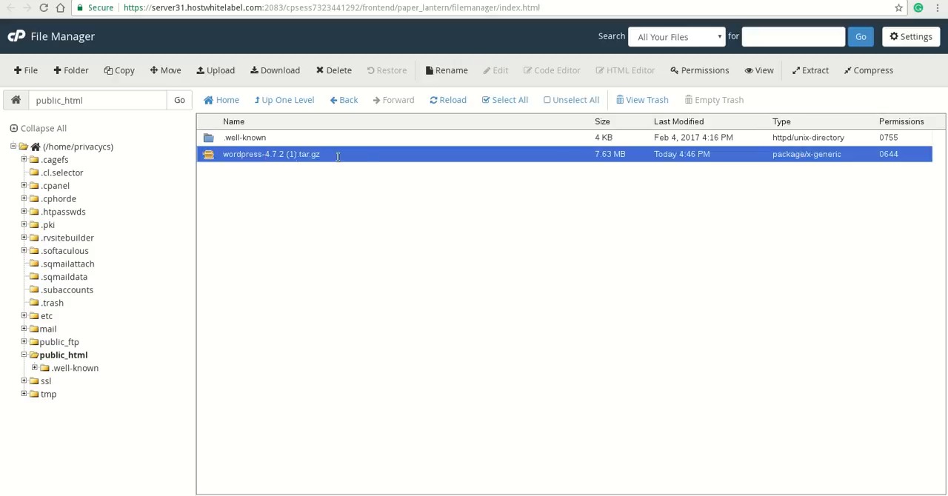
{"action": "left_click", "coordinate": [815, 69]}
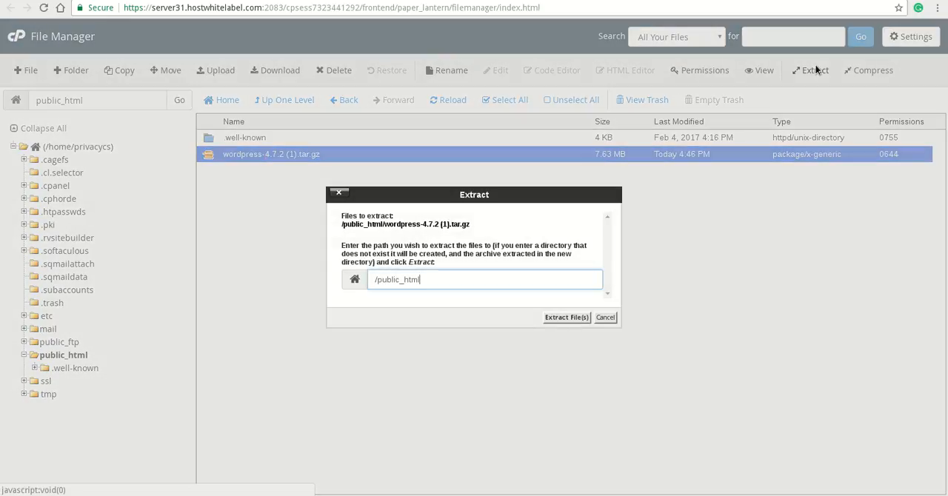
{"action": "key", "text": "Return"}
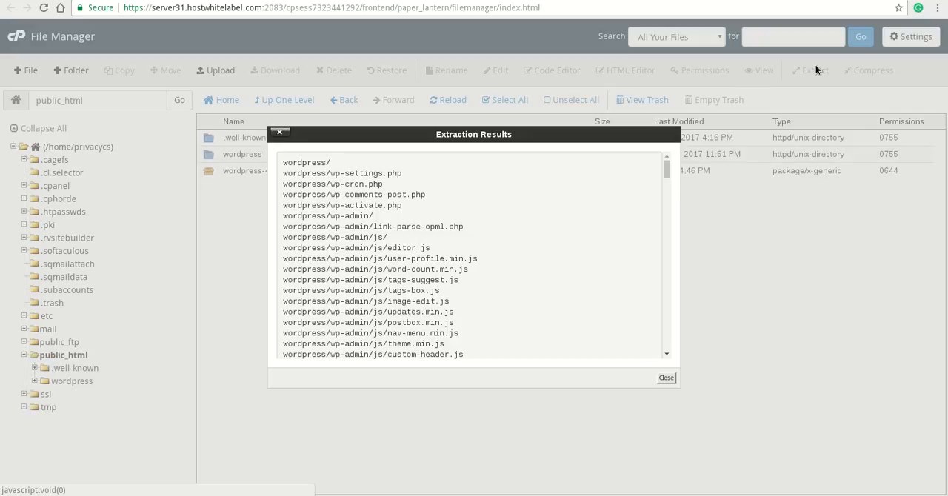
{"action": "left_click", "coordinate": [665, 378]}
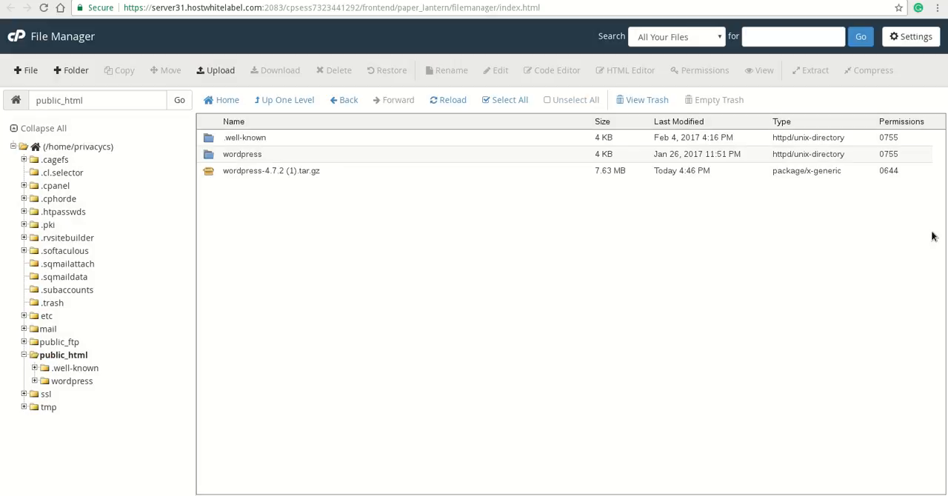
Permanently delete the wordpress-4.7.2 (1).tar.gz archive from public_html, skipping the trash
{"action": "left_click", "coordinate": [261, 174]}
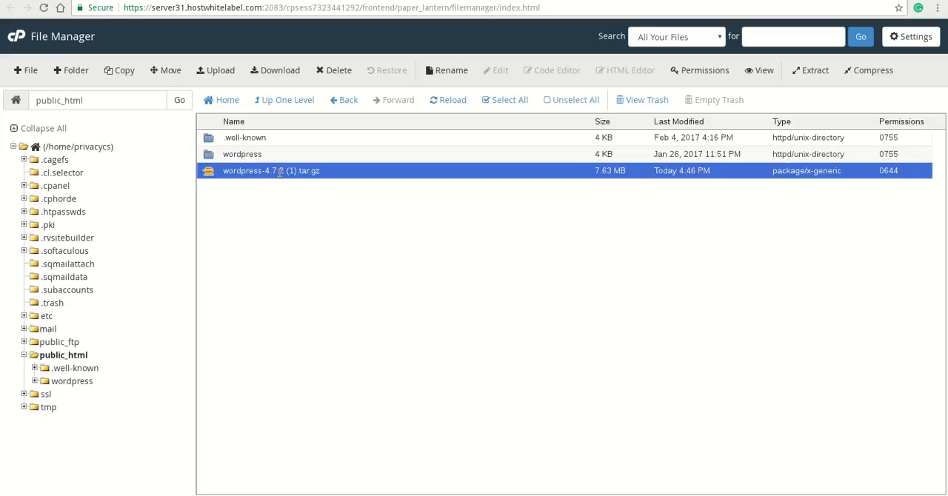
{"action": "left_click", "coordinate": [341, 73]}
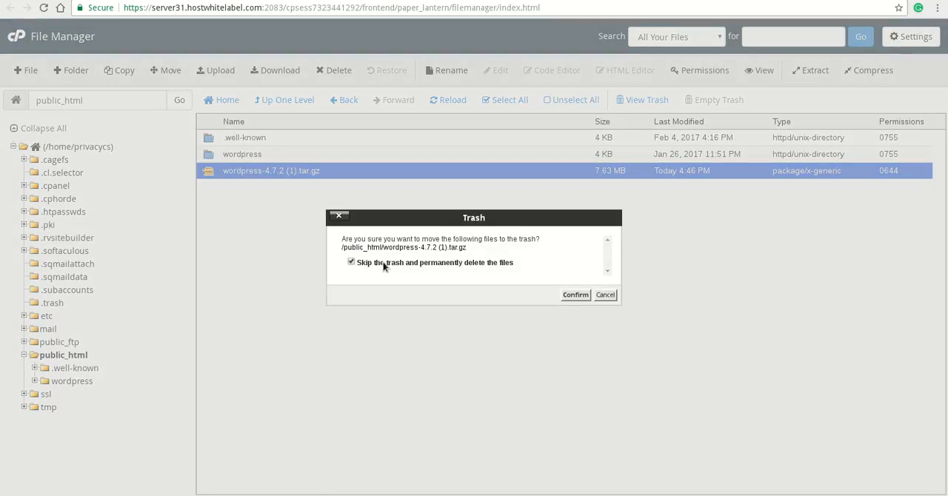
{"action": "left_click", "coordinate": [575, 295]}
Move all files and folders inside the wordpress folder to /public_html
{"action": "double_click", "coordinate": [291, 154]}
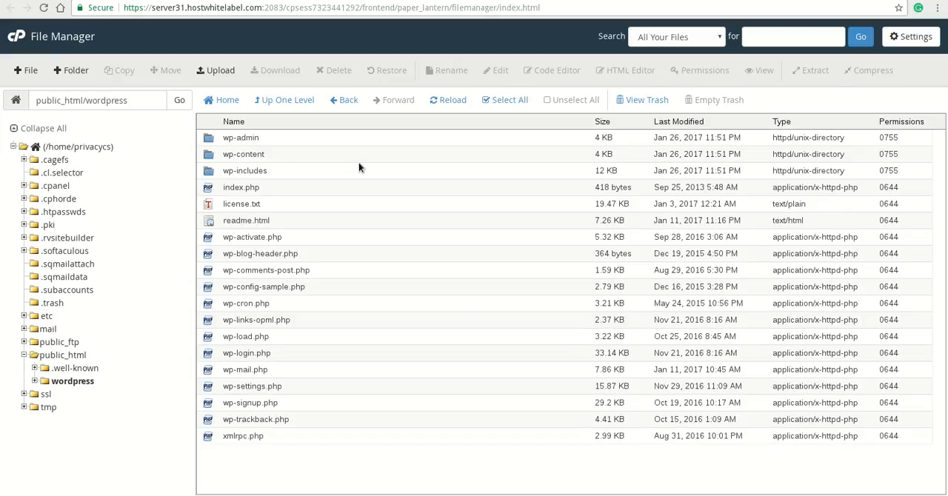
{"action": "left_click", "coordinate": [503, 103]}
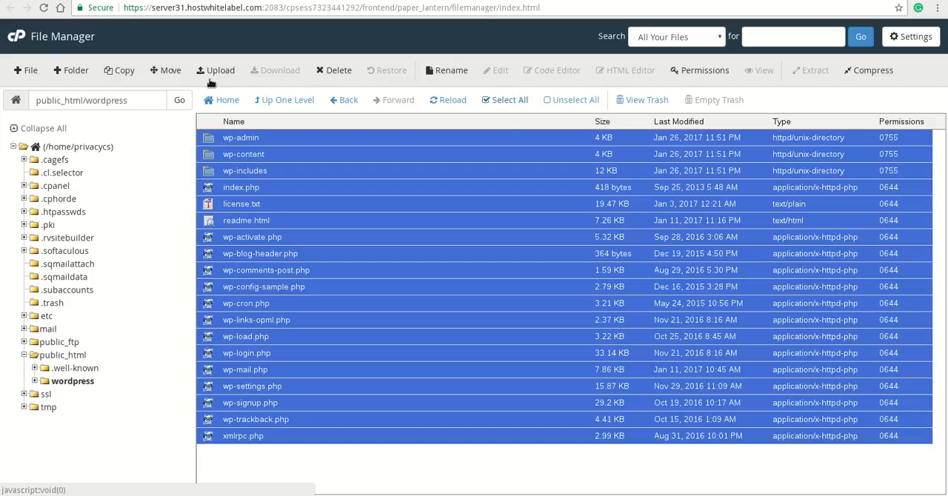
{"action": "left_click", "coordinate": [172, 71]}
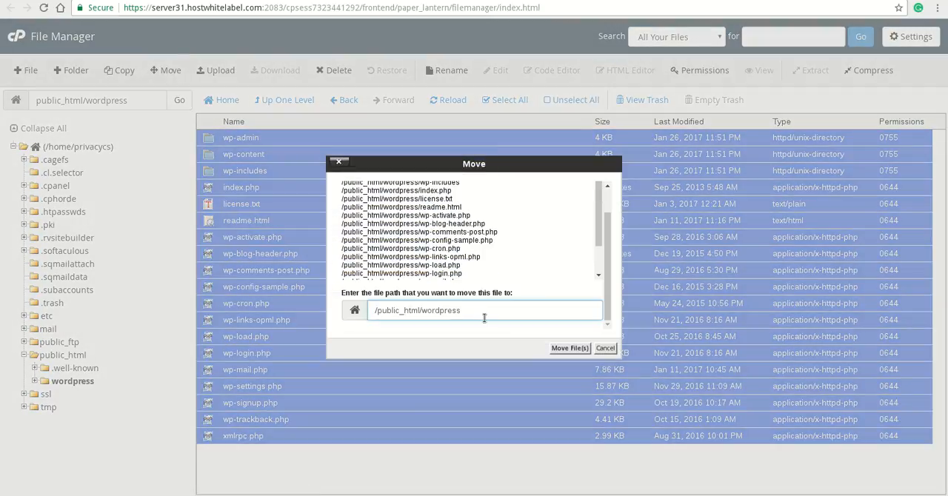
{"action": "key", "text": "BackSpace"}
{"action": "key", "text": "BackSpace"}
{"action": "key", "text": "BackSpace"}
{"action": "key", "text": "BackSpace"}
{"action": "key", "text": "BackSpace"}
{"action": "key", "text": "BackSpace"}
{"action": "key", "text": "BackSpace"}
{"action": "key", "text": "BackSpace"}
{"action": "key", "text": "BackSpace"}
{"action": "key", "text": "Return"}
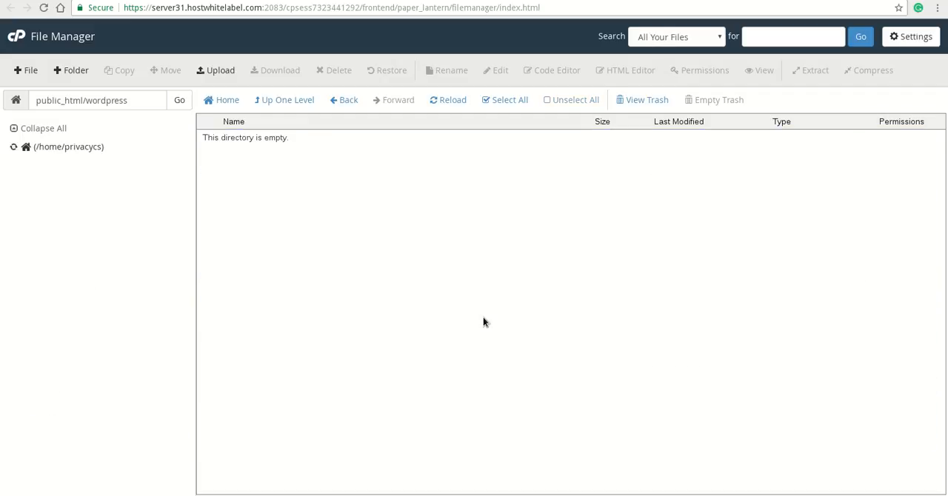
Go back up to public_html and delete the emptied wordpress folder
{"action": "left_click", "coordinate": [279, 104]}
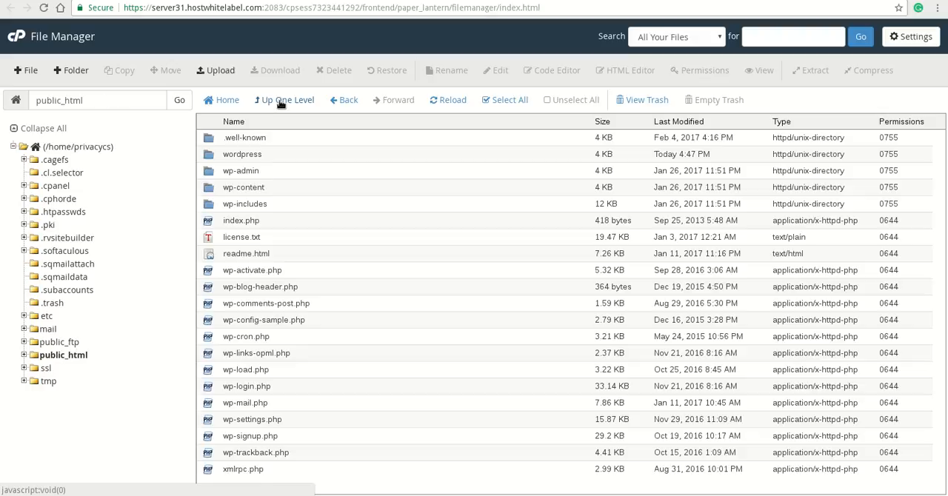
{"action": "left_click", "coordinate": [294, 155]}
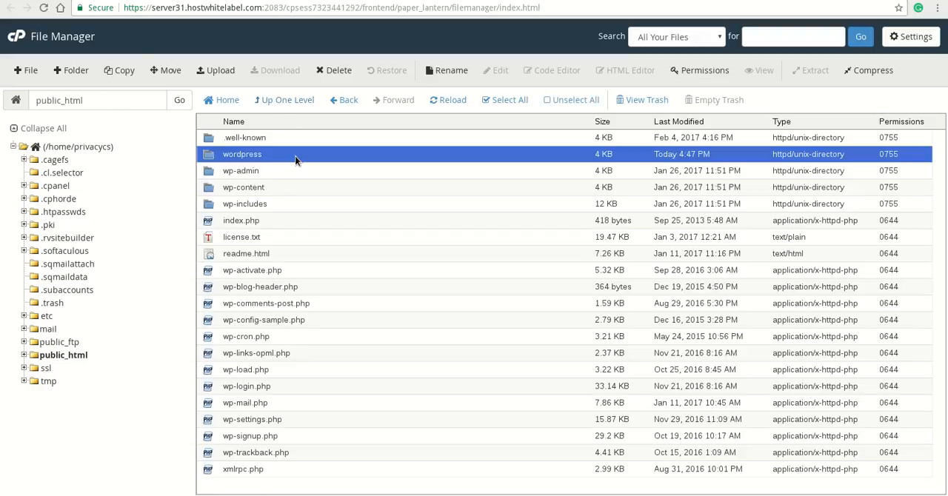
{"action": "left_click", "coordinate": [335, 71]}
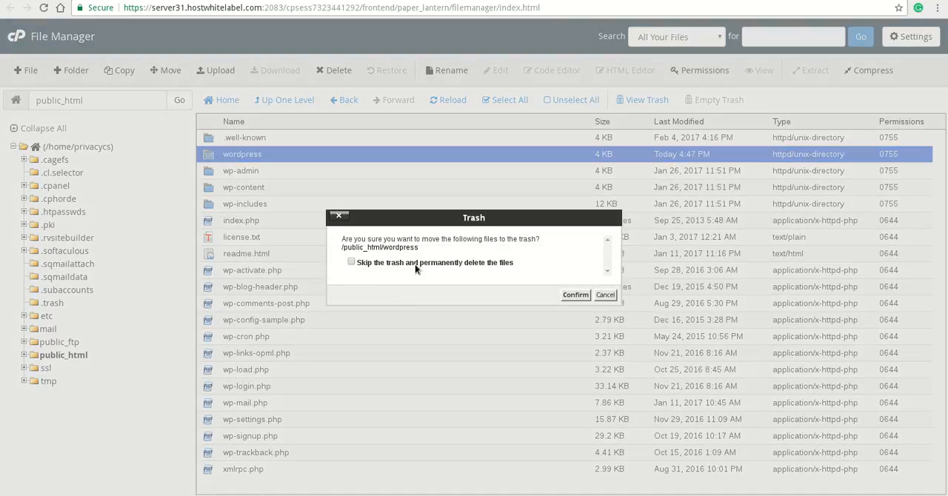
{"action": "left_click", "coordinate": [576, 294]}
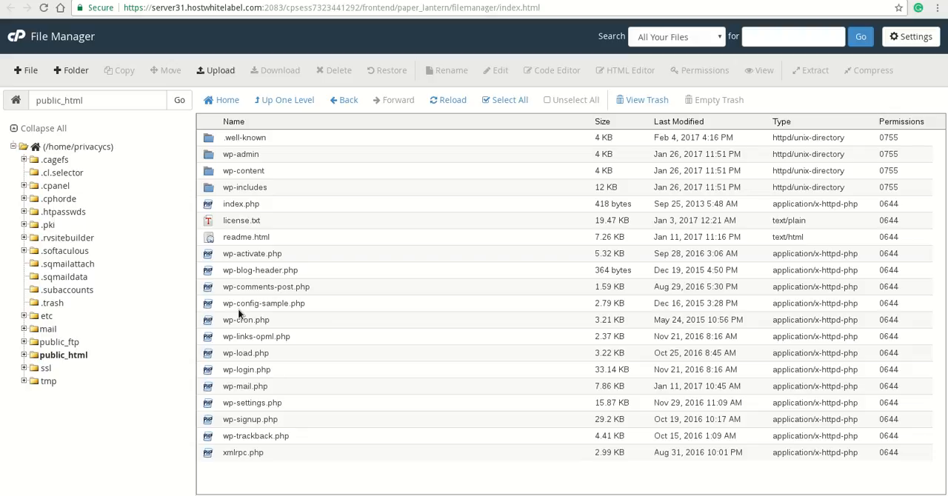
Switch back to the cPanel home page and open the MySQL Database Wizard
{"action": "left_click", "coordinate": [195, 1]}
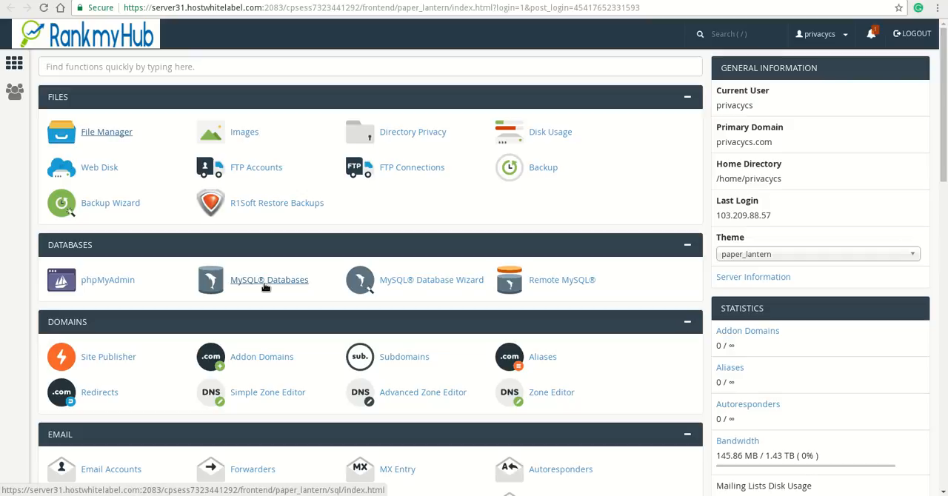
{"action": "left_click", "coordinate": [440, 283]}
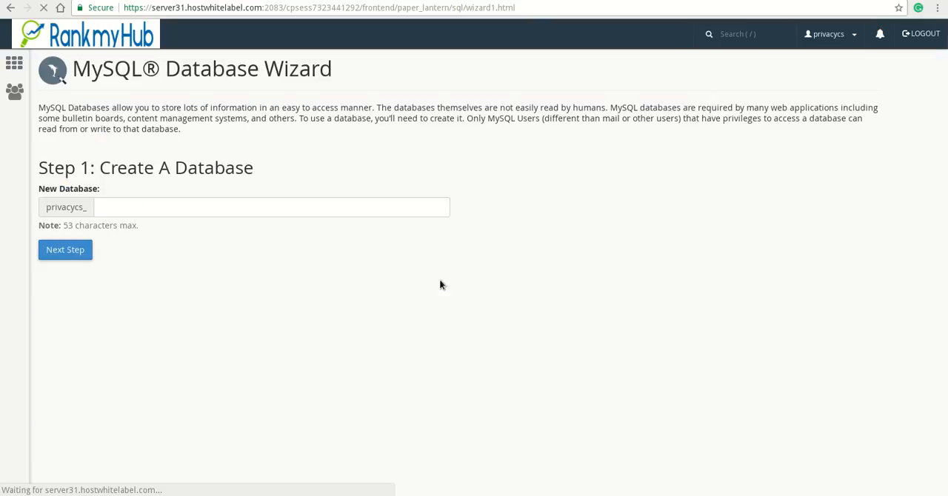
{"action": "left_click", "coordinate": [188, 207]}
{"action": "mouse_move", "coordinate": [32, 26]}
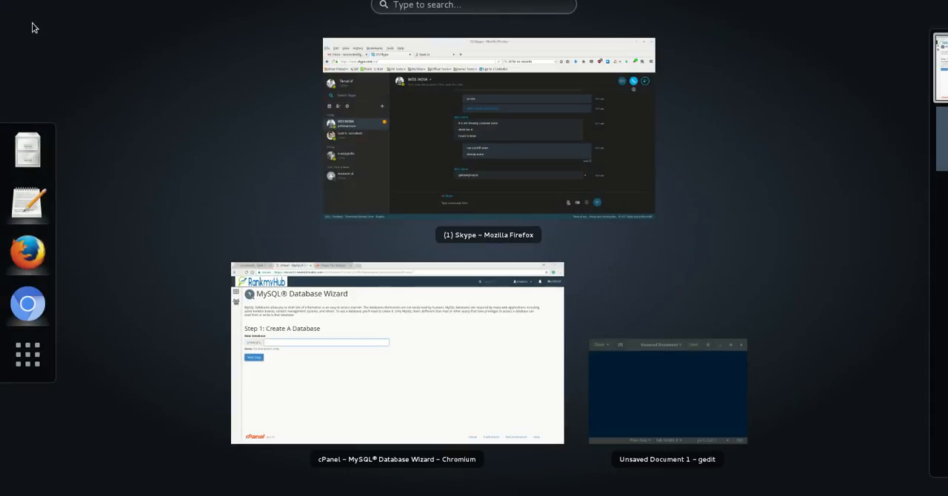
{"action": "left_click", "coordinate": [665, 375]}
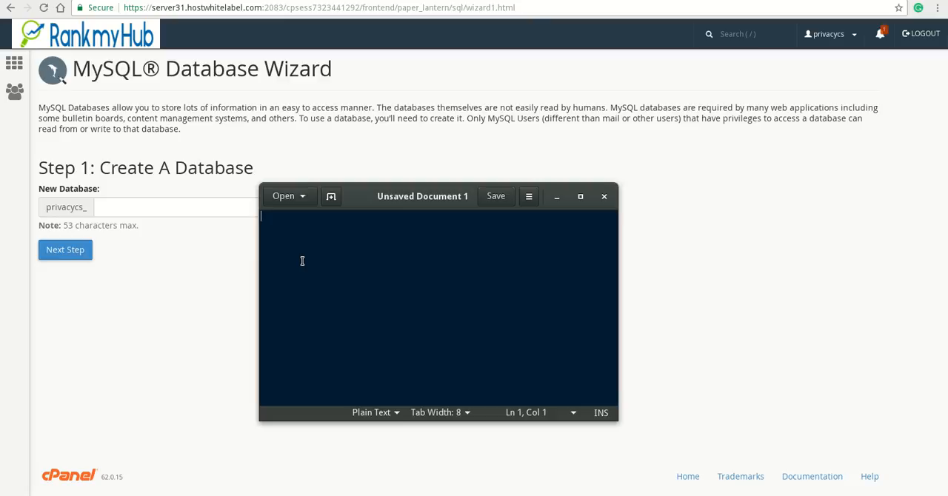
{"action": "type", "text": "D"}
{"action": "key", "text": "BackSpace"}
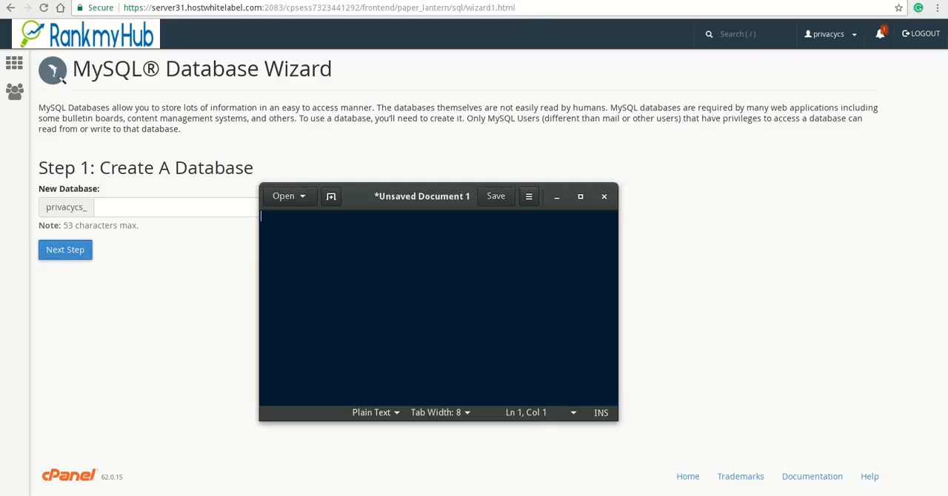
Create a new MySQL database named gyi after the privacycs_ prefix
{"action": "left_click", "coordinate": [151, 200]}
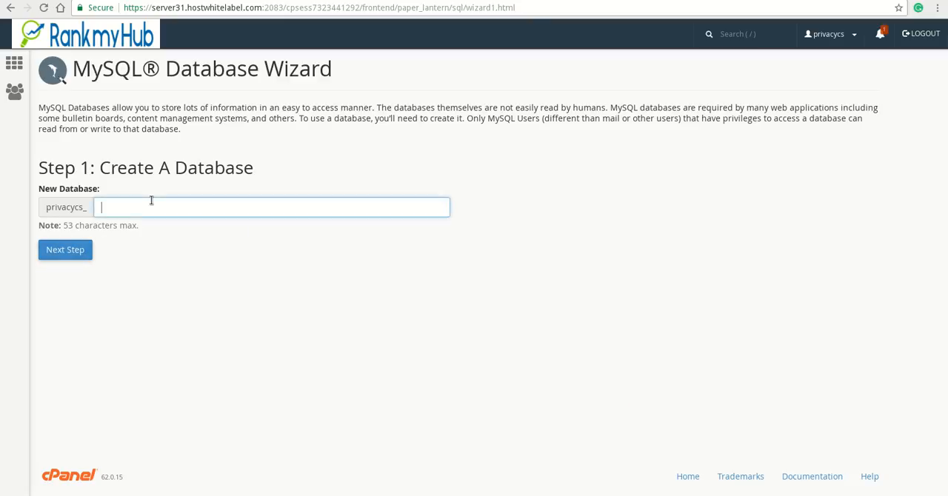
{"action": "type", "text": "gyi"}
{"action": "left_click", "coordinate": [55, 251]}
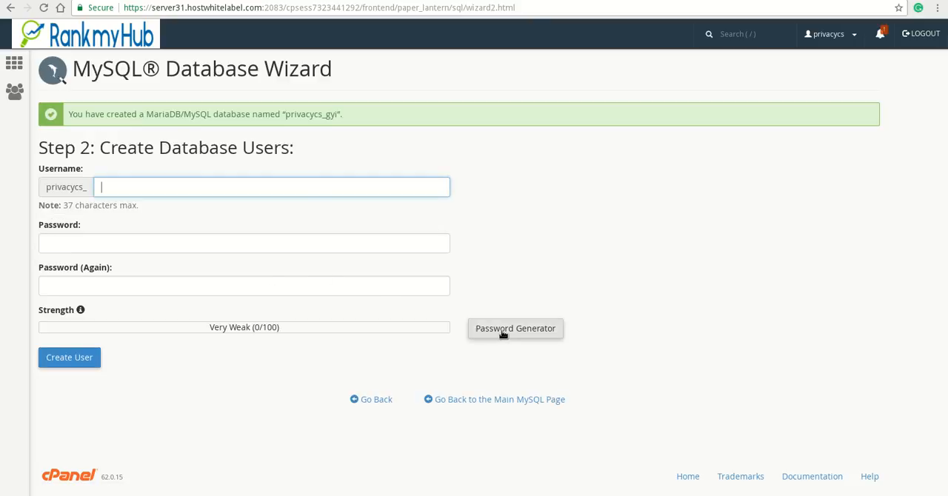
Open the password generator for the database user, set the length to 18 and generate a new password
{"action": "left_click", "coordinate": [503, 332]}
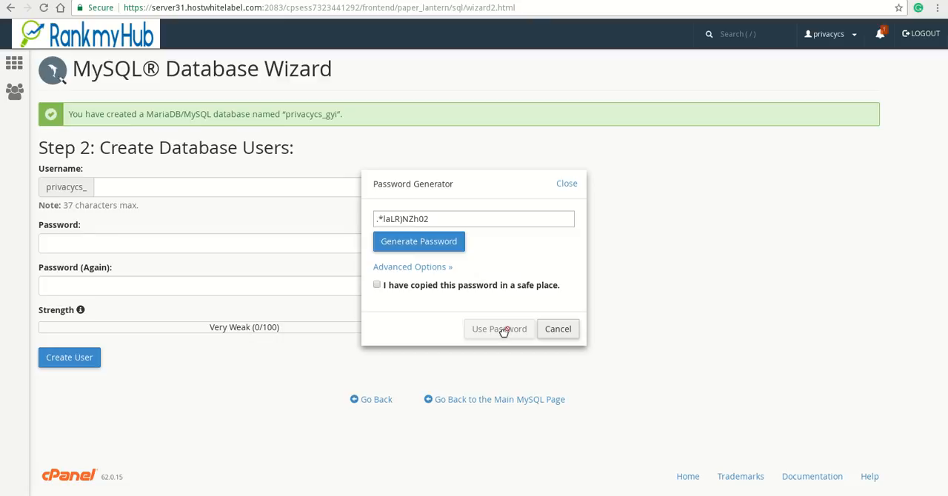
{"action": "left_click", "coordinate": [430, 269]}
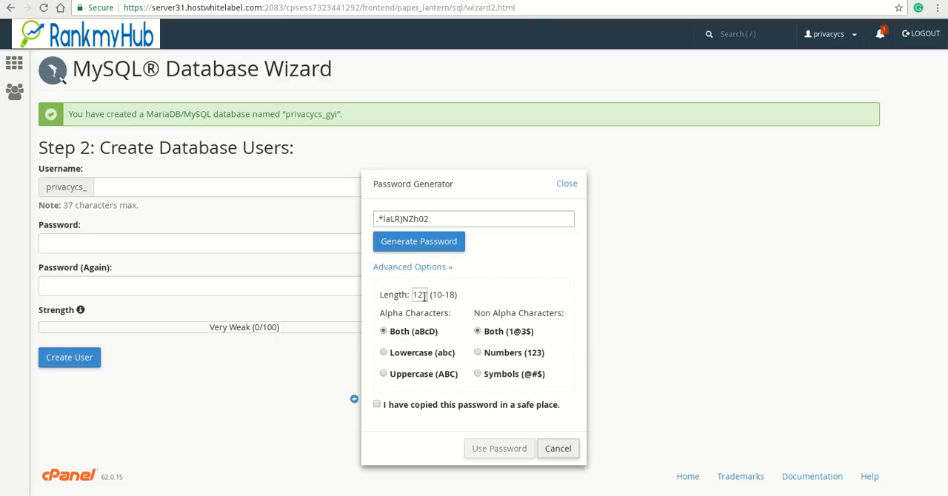
{"action": "key", "text": "BackSpace"}
{"action": "type", "text": "8"}
{"action": "left_click", "coordinate": [434, 252]}
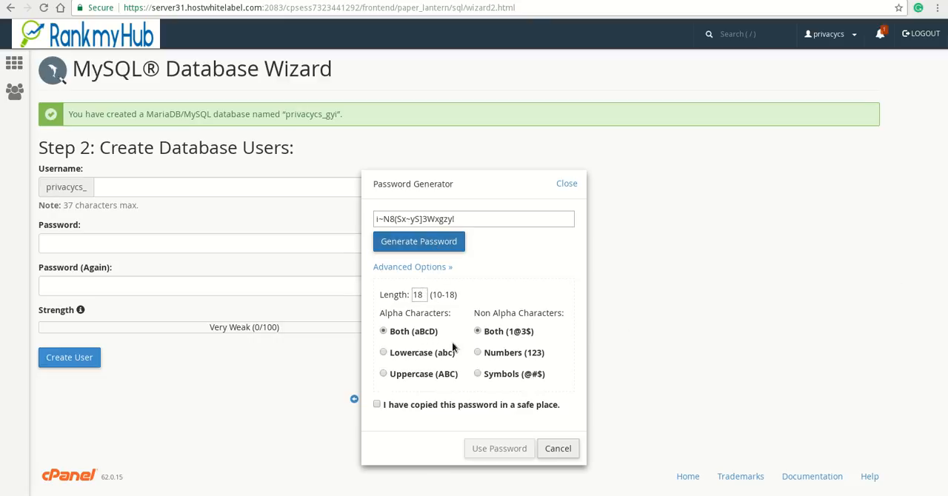
{"action": "left_click", "coordinate": [438, 248]}
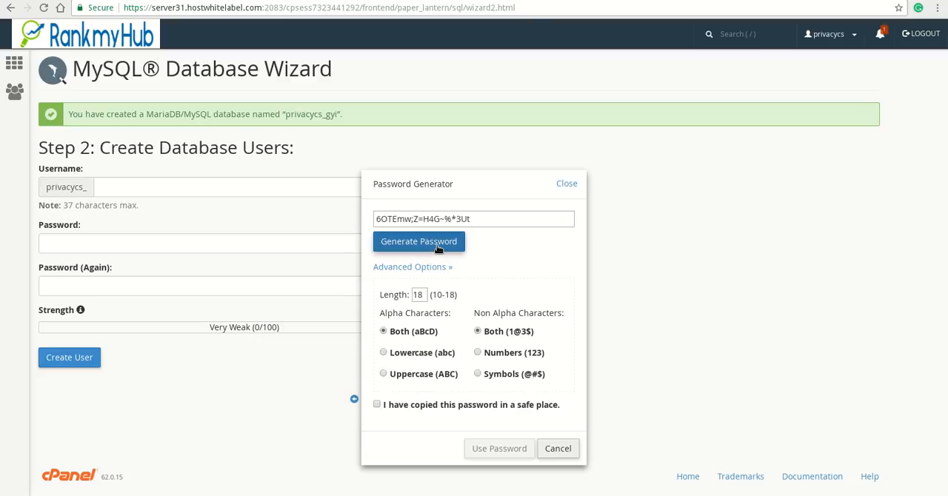
Copy the generated password, confirm it has been copied to a safe place, and use it for the database user
{"action": "triple_click", "coordinate": [438, 221]}
{"action": "right_click", "coordinate": [437, 227]}
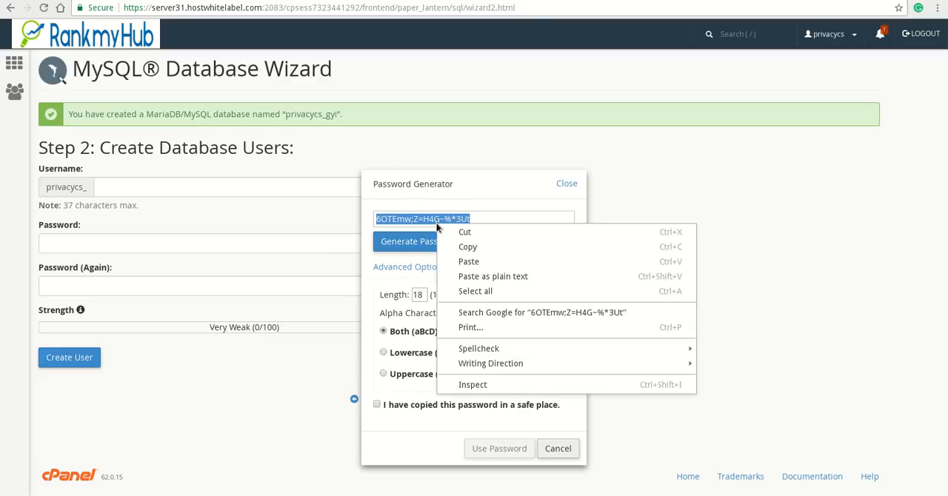
{"action": "left_click", "coordinate": [468, 247]}
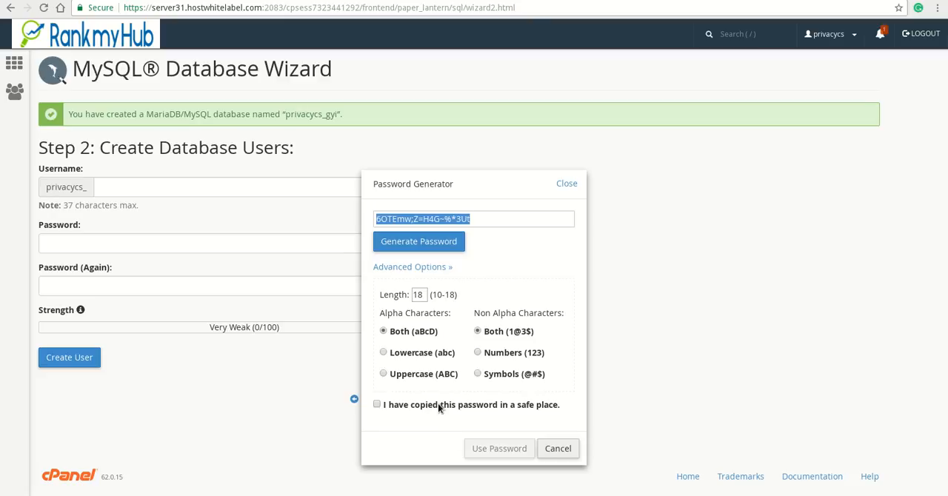
{"action": "left_click", "coordinate": [438, 403]}
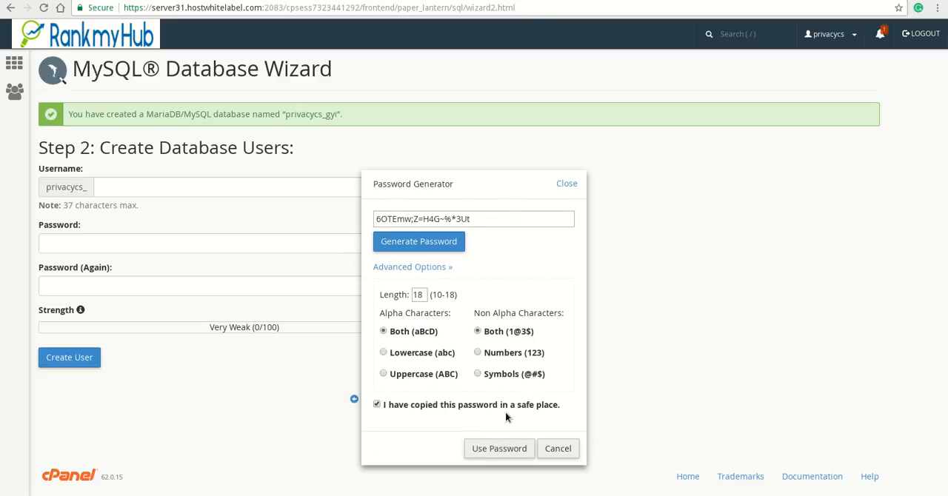
{"action": "left_click", "coordinate": [494, 450]}
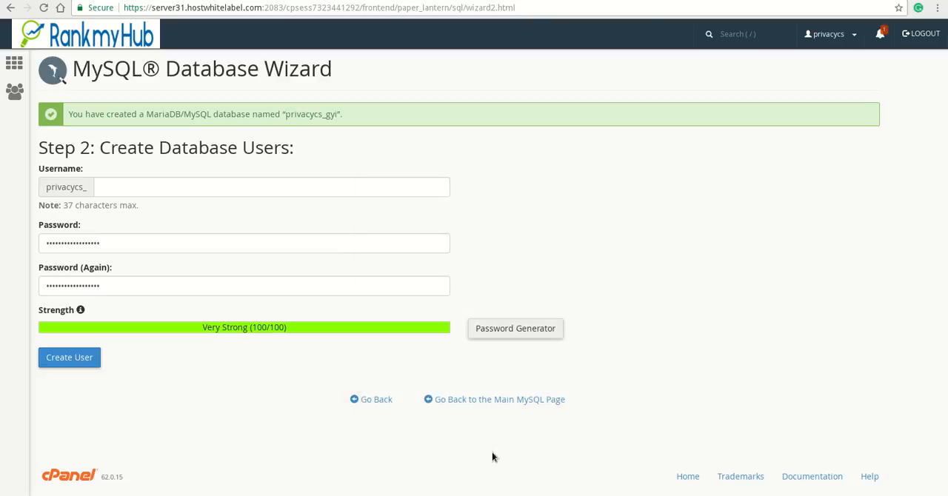
Switch to the unsaved gedit document, paste the database password after a "Password:" label, and add blank space above it
{"action": "key", "text": "super"}
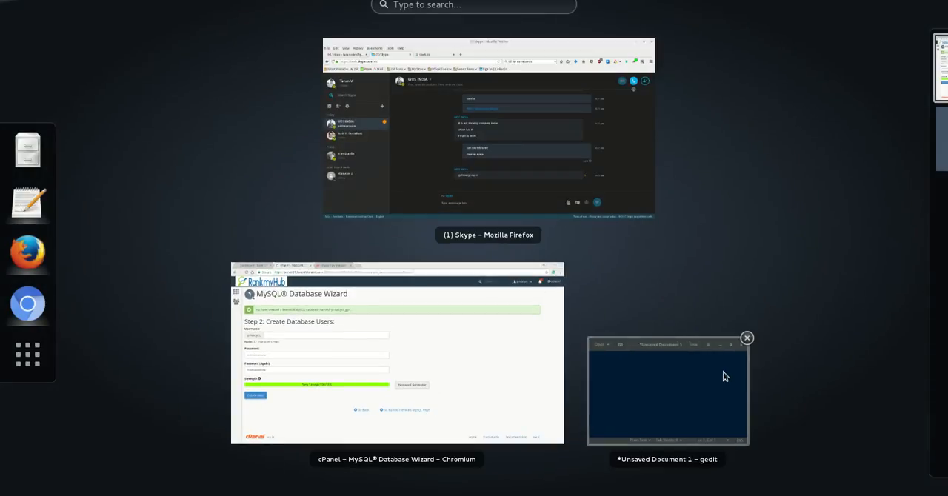
{"action": "left_click", "coordinate": [722, 373]}
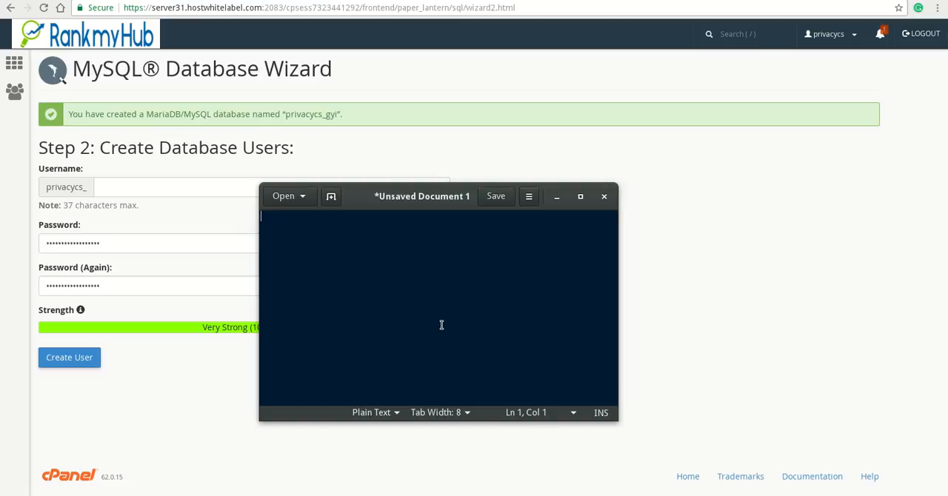
{"action": "type", "text": "Password:"}
{"action": "key", "text": "ctrl+v"}
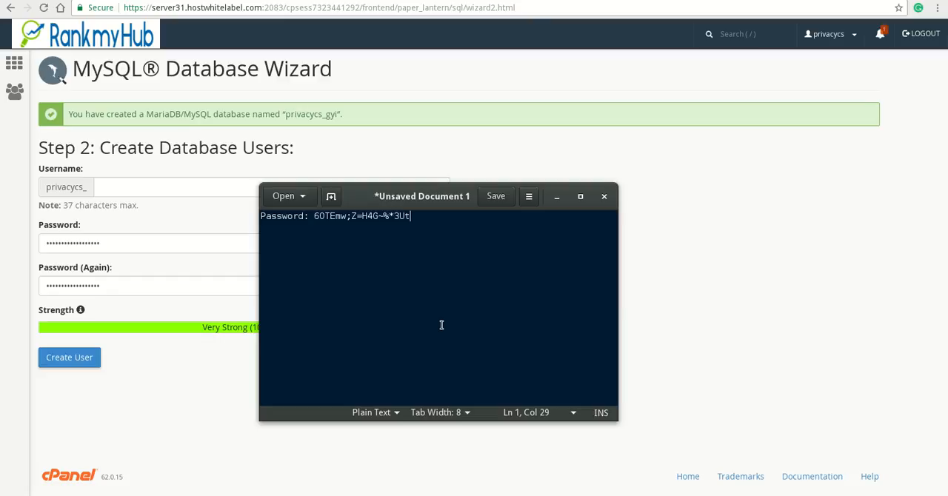
{"action": "key", "text": "Home"}
{"action": "key", "text": "Return"}
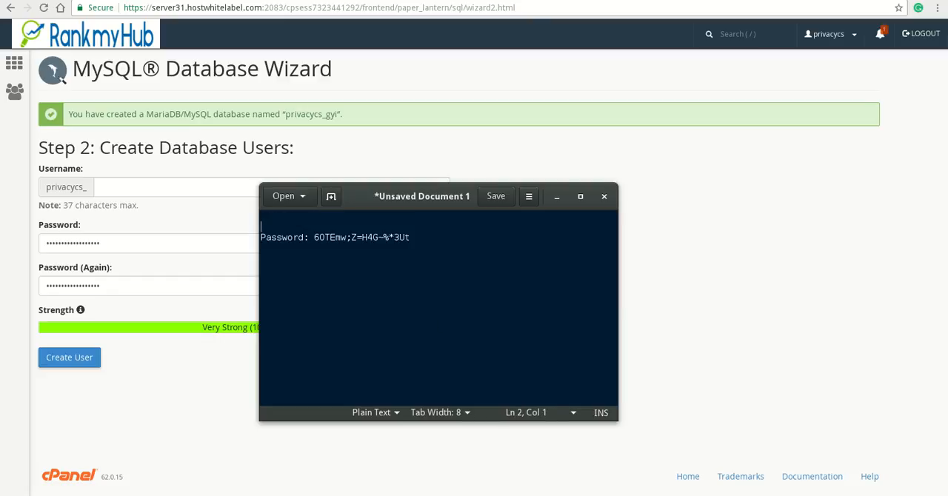
Back in the database wizard, enter uio as the username after the privacycs_ prefix and create the user
{"action": "left_click", "coordinate": [163, 394]}
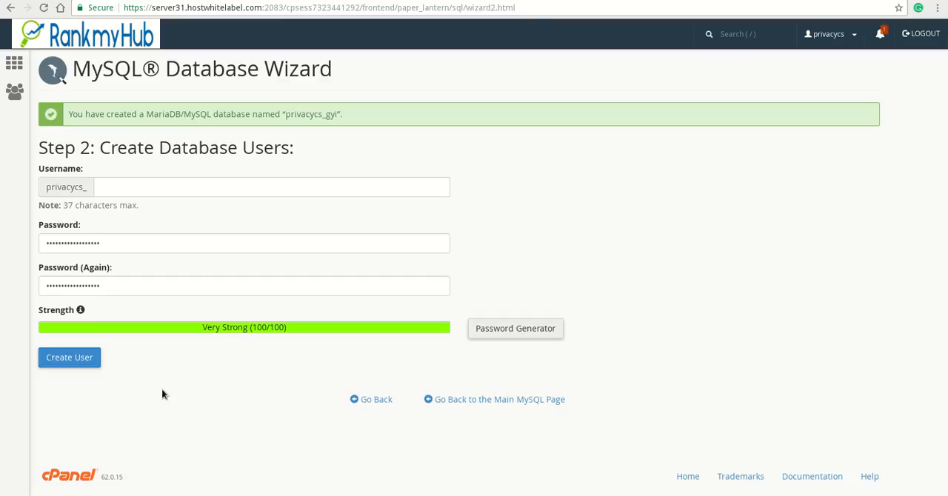
{"action": "left_click", "coordinate": [75, 368]}
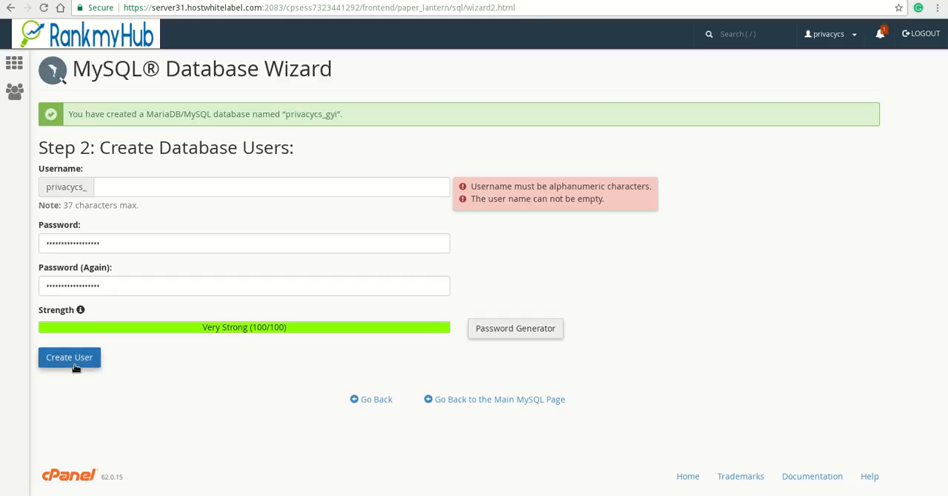
{"action": "left_click", "coordinate": [126, 192]}
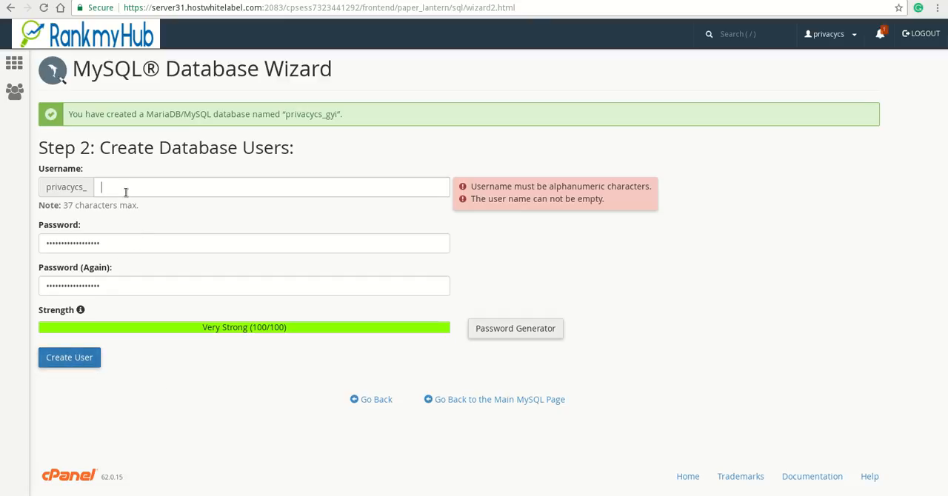
{"action": "type", "text": "uio"}
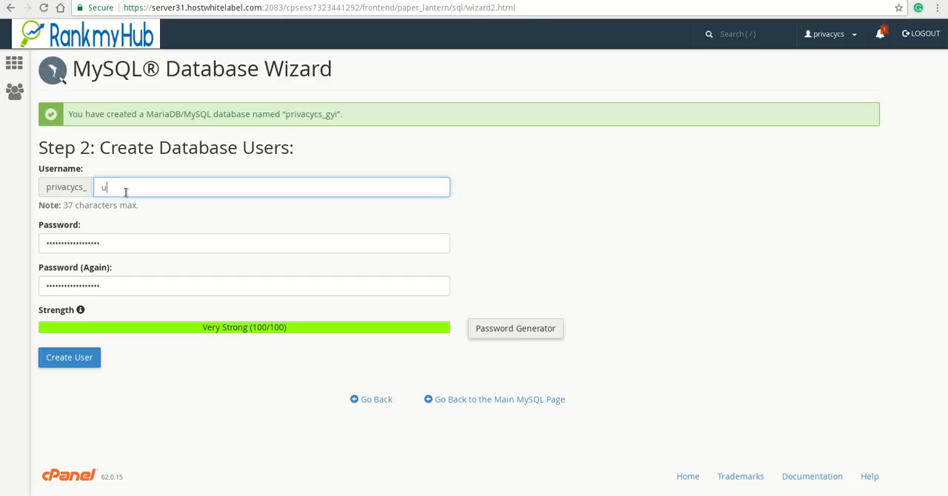
{"action": "left_click", "coordinate": [65, 356]}
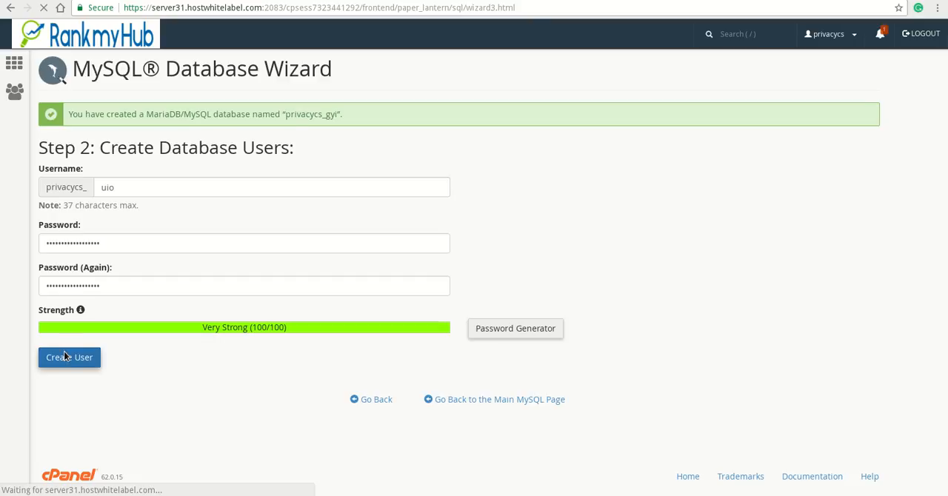
Copy the User and Database lines from the wizard into the gedit note above the password line, removing the leftover blank line
{"action": "left_click_drag", "start_coordinate": [144, 180], "coordinate": [42, 165]}
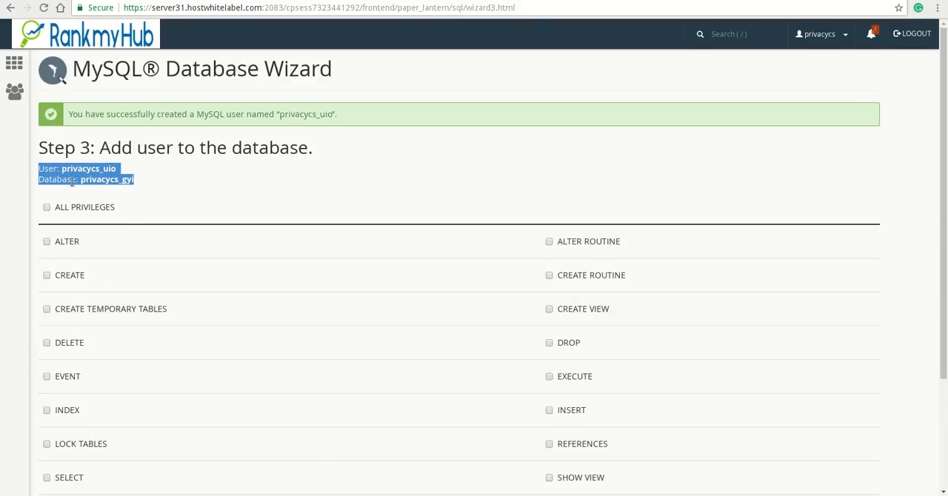
{"action": "right_click", "coordinate": [74, 182]}
{"action": "left_click", "coordinate": [101, 190]}
{"action": "key", "text": "alt+Tab"}
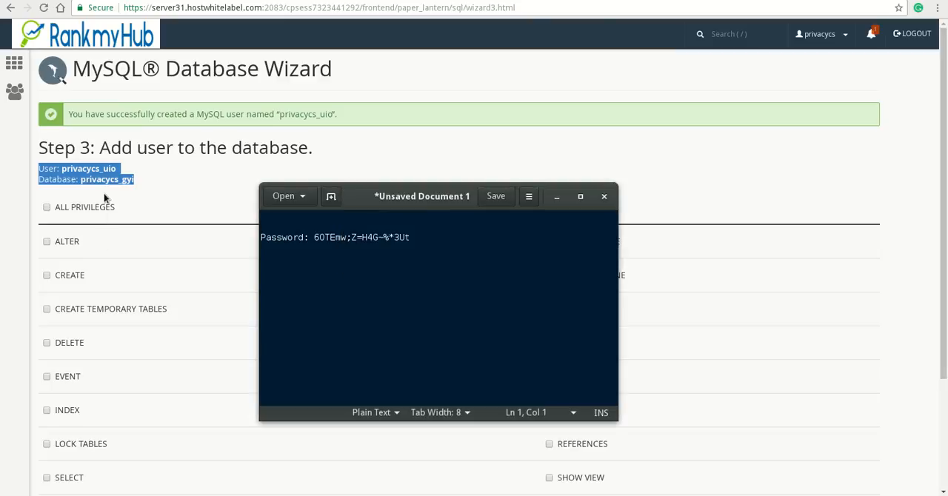
{"action": "key", "text": "ctrl+v"}
{"action": "key", "text": "Down"}
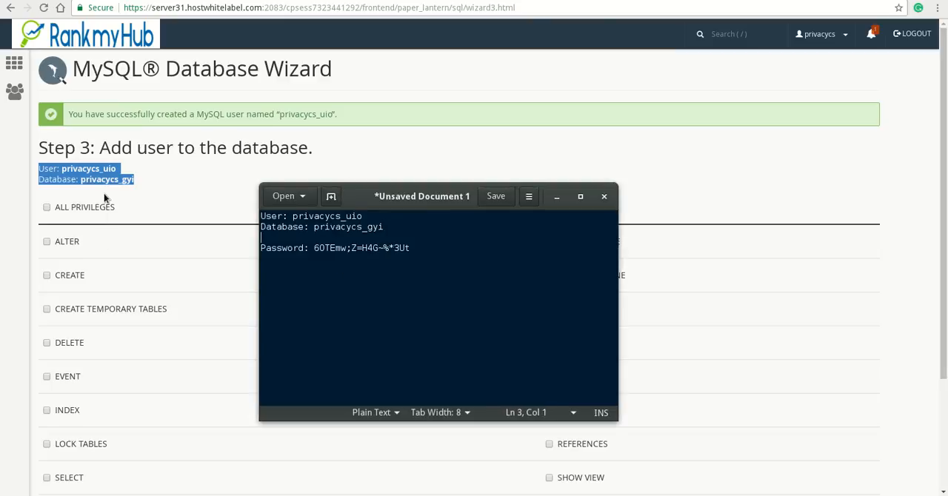
{"action": "key", "text": "Delete"}
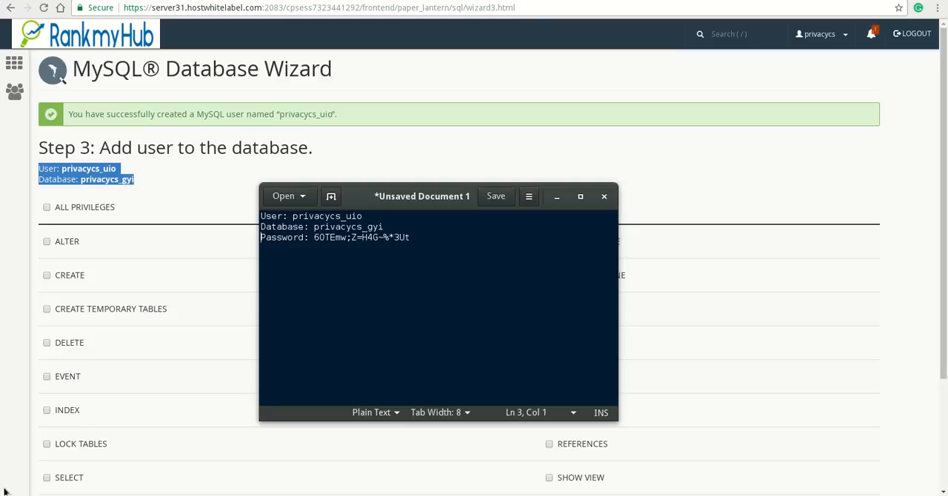
Grant the database user ALL PRIVILEGES on the new database and proceed to the wizard's final step
{"action": "left_click", "coordinate": [193, 181]}
{"action": "left_click", "coordinate": [94, 211]}
{"action": "scroll", "coordinate": [203, 264], "scroll_direction": "down", "scroll_amount": 2}
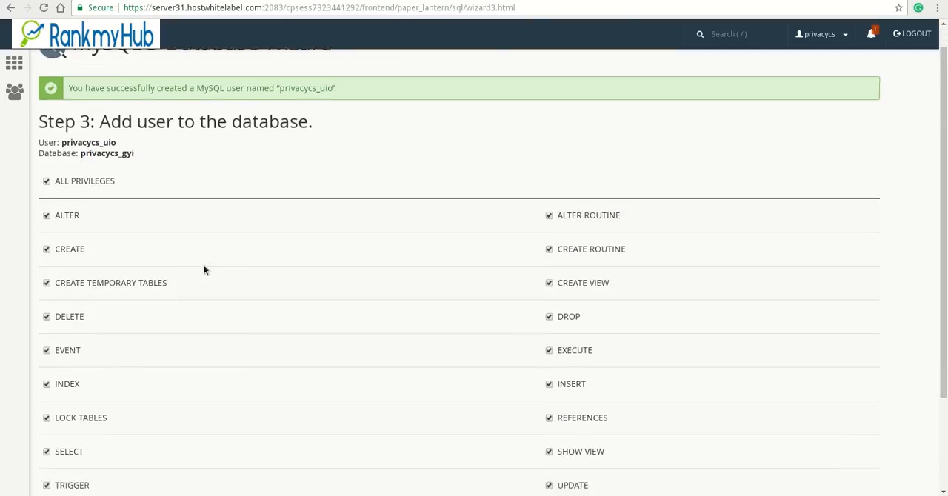
{"action": "left_click", "coordinate": [76, 410]}
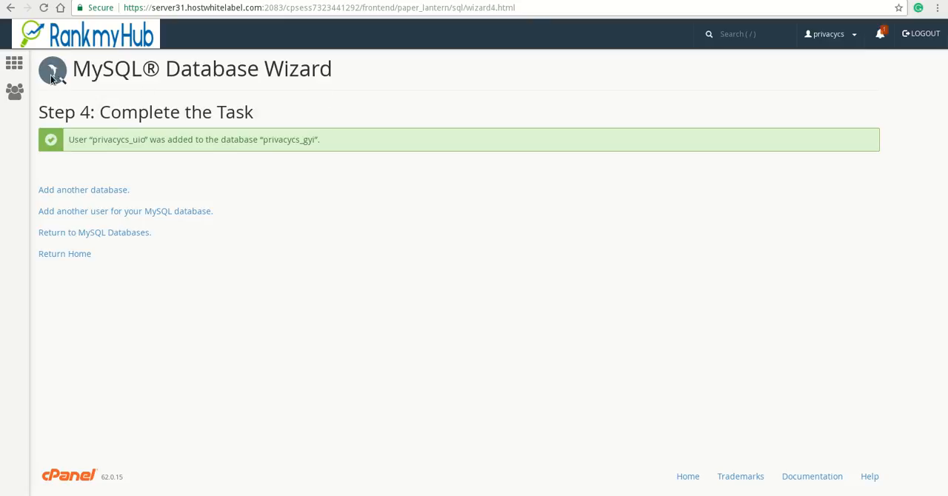
From the cPanel home, open the primary domain privacycs.com and advance WordPress setup in English (United States) to the database details form
{"action": "left_click", "coordinate": [15, 65]}
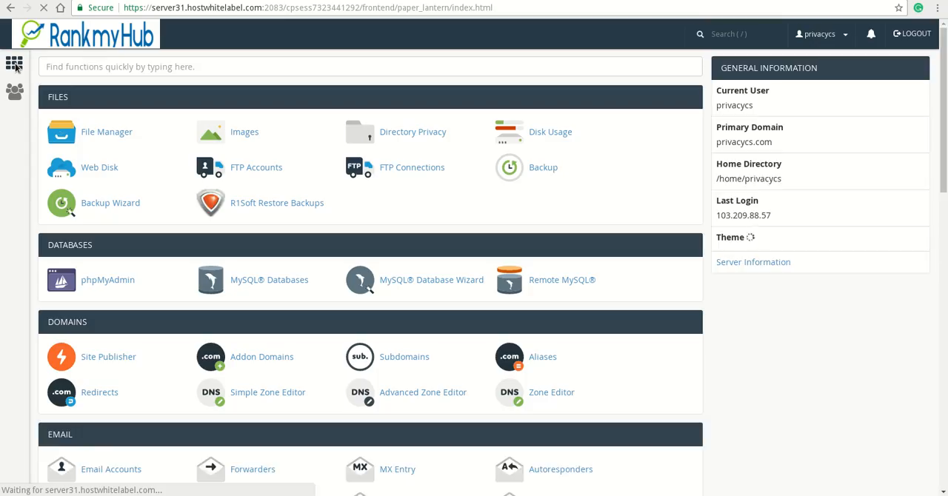
{"action": "double_click", "coordinate": [755, 143]}
{"action": "right_click", "coordinate": [756, 146]}
{"action": "left_click", "coordinate": [785, 169]}
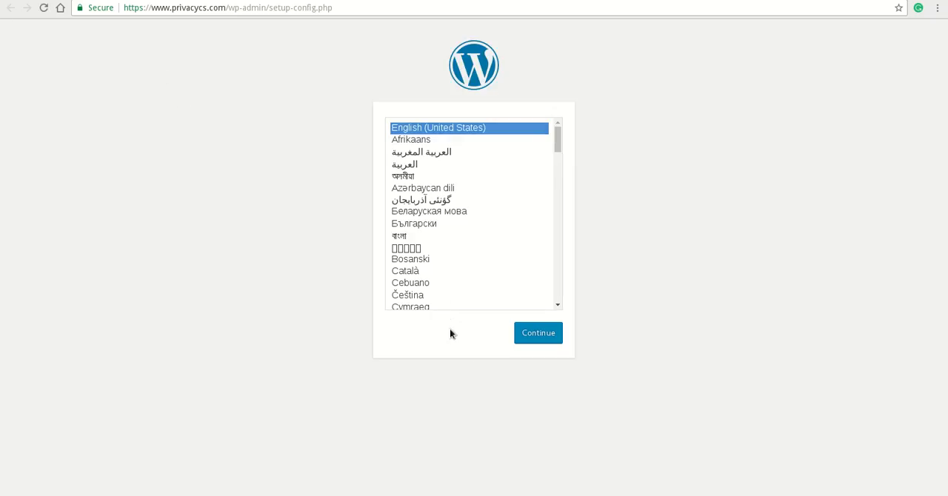
{"action": "left_click", "coordinate": [538, 337]}
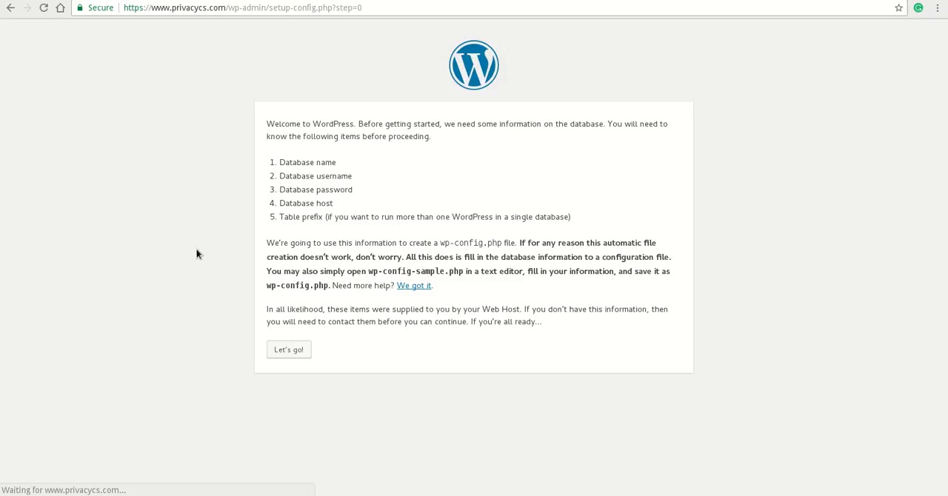
{"action": "left_click", "coordinate": [289, 348]}
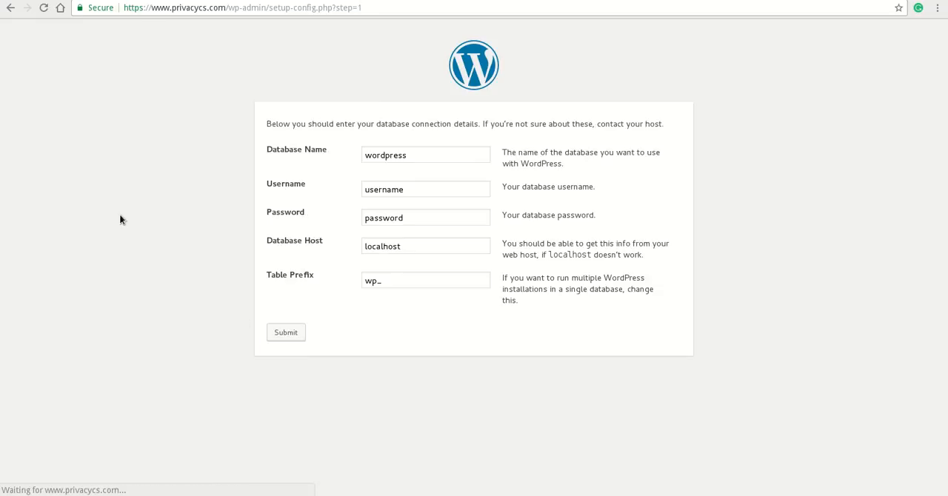
Clear the placeholder values from the Database Name, Username and Password fields of the WordPress database form
{"action": "left_click", "coordinate": [442, 157]}
{"action": "key", "text": "BackSpace"}
{"action": "key", "text": "BackSpace"}
{"action": "key", "text": "BackSpace"}
{"action": "key", "text": "BackSpace"}
{"action": "key", "text": "BackSpace"}
{"action": "key", "text": "BackSpace"}
{"action": "key", "text": "BackSpace"}
{"action": "key", "text": "BackSpace"}
{"action": "key", "text": "BackSpace"}
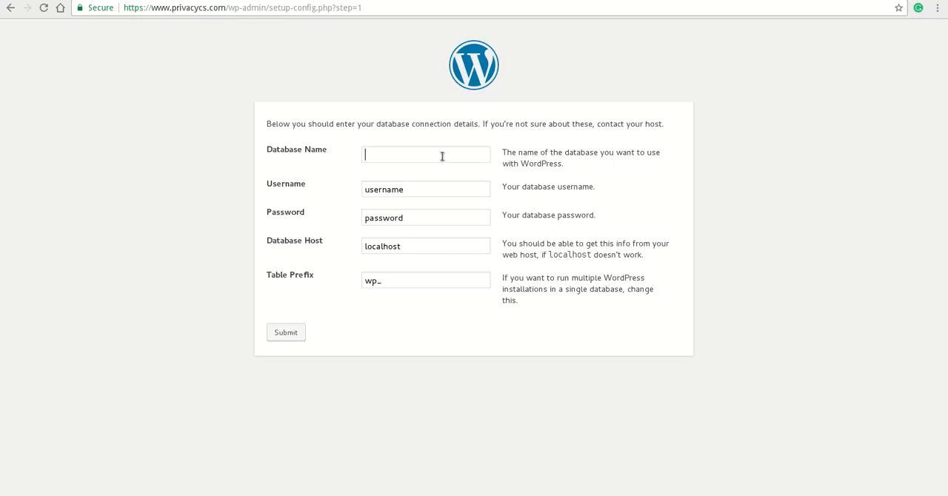
{"action": "left_click", "coordinate": [430, 187]}
{"action": "key", "text": "BackSpace"}
{"action": "key", "text": "BackSpace"}
{"action": "key", "text": "BackSpace"}
{"action": "key", "text": "BackSpace"}
{"action": "key", "text": "BackSpace"}
{"action": "key", "text": "BackSpace"}
{"action": "key", "text": "BackSpace"}
{"action": "key", "text": "BackSpace"}
{"action": "key", "text": "Tab"}
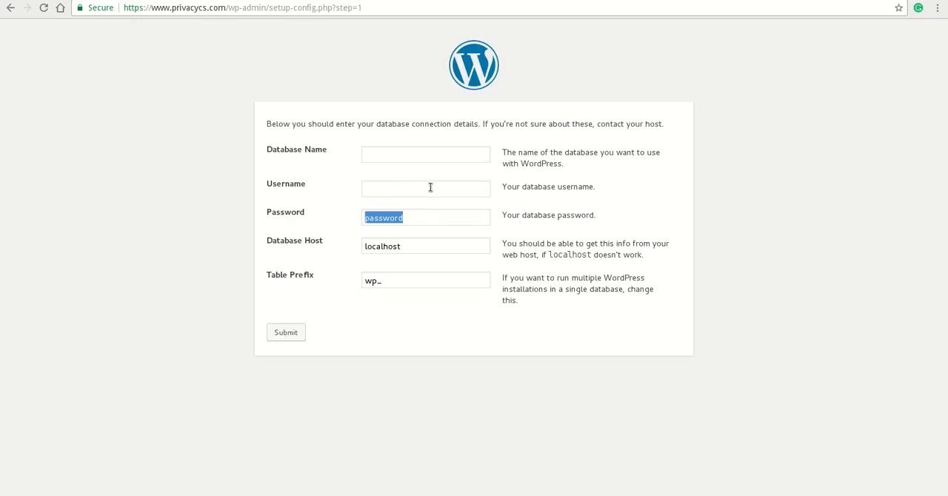
{"action": "key", "text": "BackSpace"}
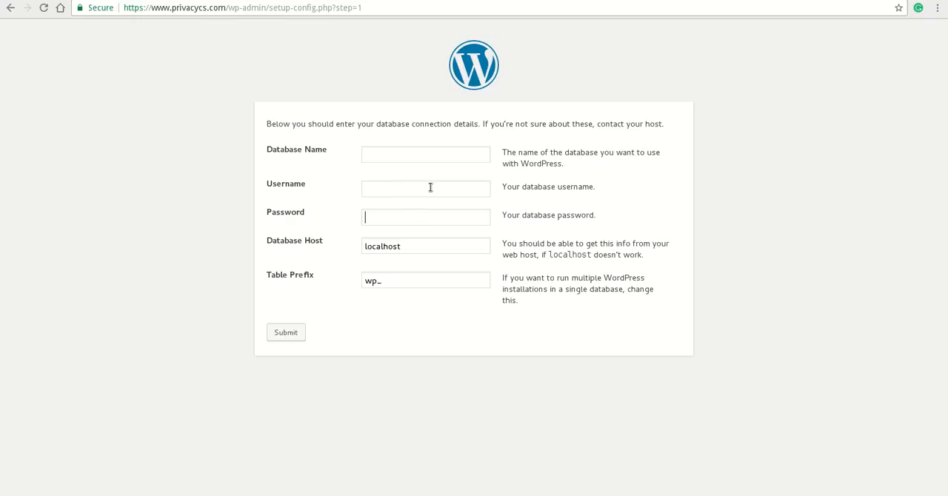
Copy the database name privacycs_gyi from the gedit note into the Database Name field of the WordPress setup form
{"action": "key", "text": "alt+Tab"}
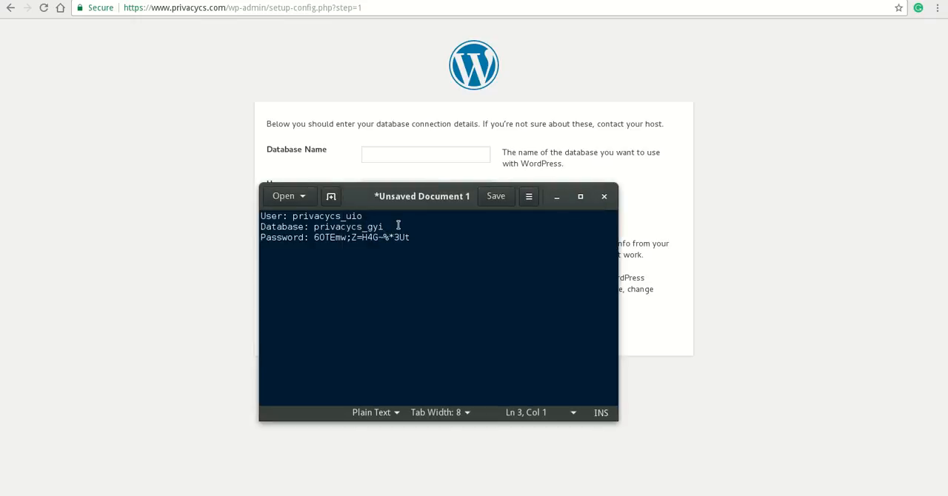
{"action": "left_click", "coordinate": [385, 226]}
{"action": "key", "text": "shift+Left"}
{"action": "key", "text": "shift+Left"}
{"action": "key", "text": "shift+Left"}
{"action": "key", "text": "shift+Left"}
{"action": "key", "text": "shift+Left"}
{"action": "key", "text": "shift+Left"}
{"action": "key", "text": "shift+Left"}
{"action": "key", "text": "shift+Left"}
{"action": "key", "text": "shift+Left"}
{"action": "key", "text": "shift+Left"}
{"action": "key", "text": "shift+Left"}
{"action": "key", "text": "shift+Left"}
{"action": "key", "text": "shift+Left"}
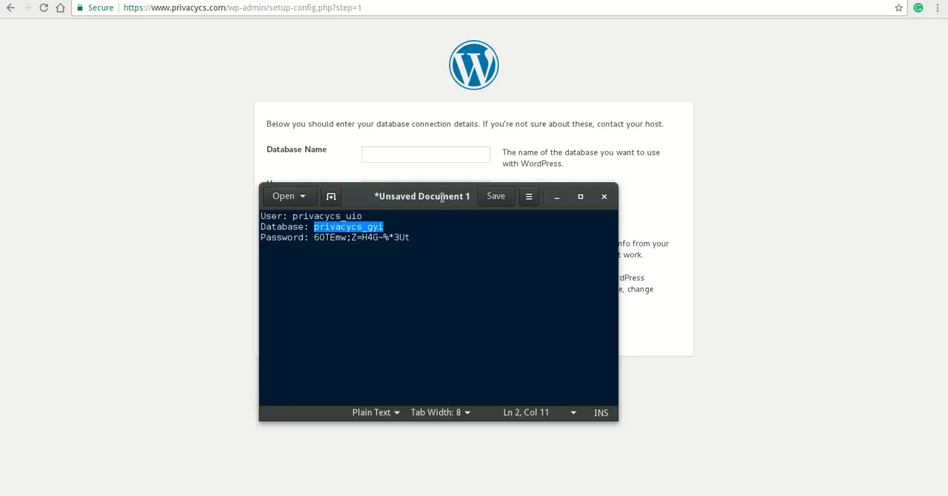
{"action": "left_click", "coordinate": [419, 154]}
{"action": "key", "text": "ctrl+v"}
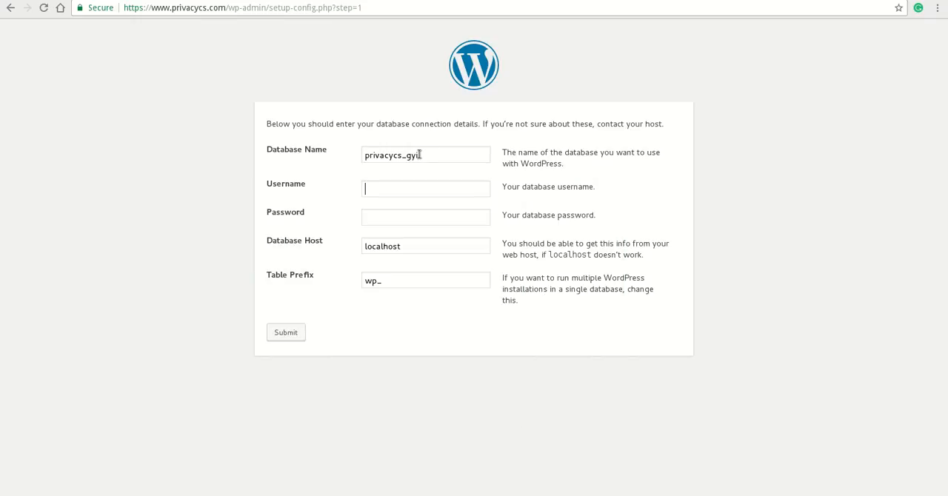
Copy the user privacycs_uio from the gedit note into the Username field of the WordPress setup form
{"action": "key", "text": "super"}
{"action": "left_click", "coordinate": [643, 372]}
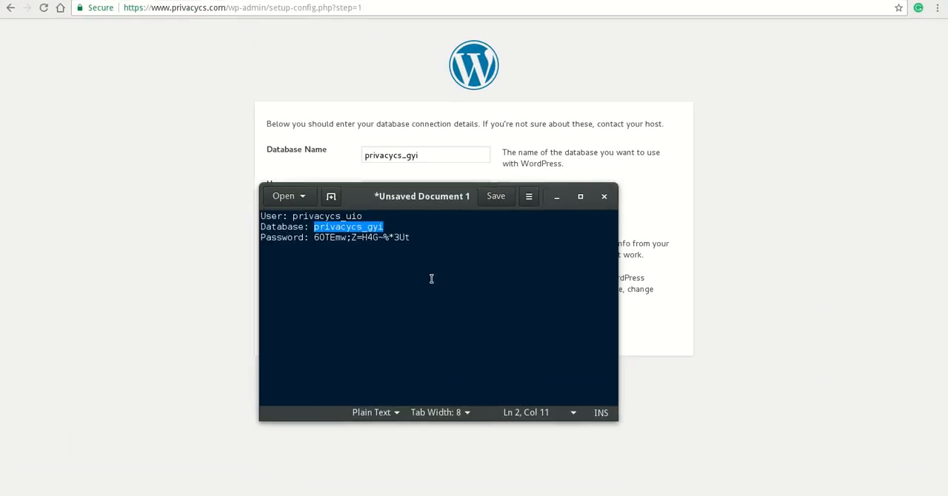
{"action": "left_click", "coordinate": [380, 216]}
{"action": "key", "text": "BackSpace"}
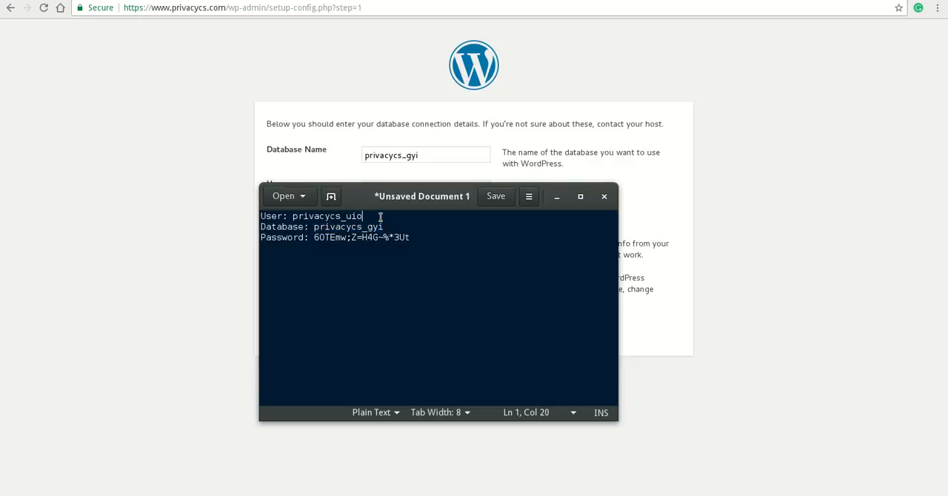
{"action": "key", "text": "shift+Left"}
{"action": "key", "text": "shift+Left"}
{"action": "key", "text": "shift+Left"}
{"action": "key", "text": "shift+Left"}
{"action": "key", "text": "shift+Left"}
{"action": "key", "text": "shift+Left"}
{"action": "key", "text": "shift+Left"}
{"action": "key", "text": "shift+Left"}
{"action": "key", "text": "shift+Left"}
{"action": "key", "text": "shift+Left"}
{"action": "key", "text": "shift+Left"}
{"action": "key", "text": "shift+Left"}
{"action": "key", "text": "shift+Left"}
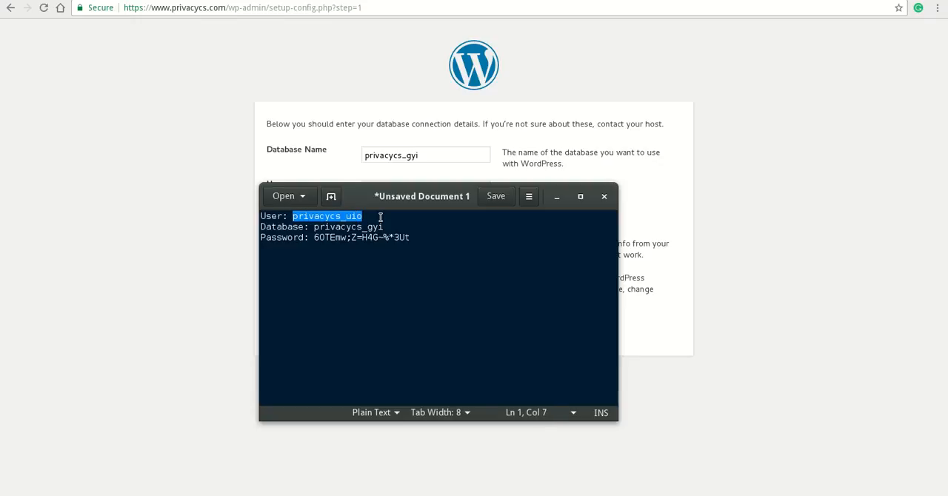
{"action": "left_click", "coordinate": [208, 228]}
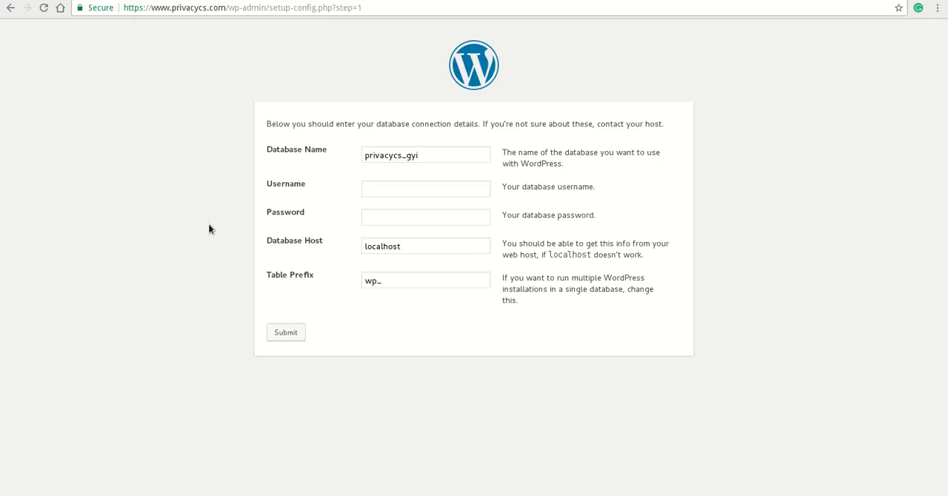
{"action": "right_click", "coordinate": [389, 187]}
{"action": "left_click", "coordinate": [463, 287]}
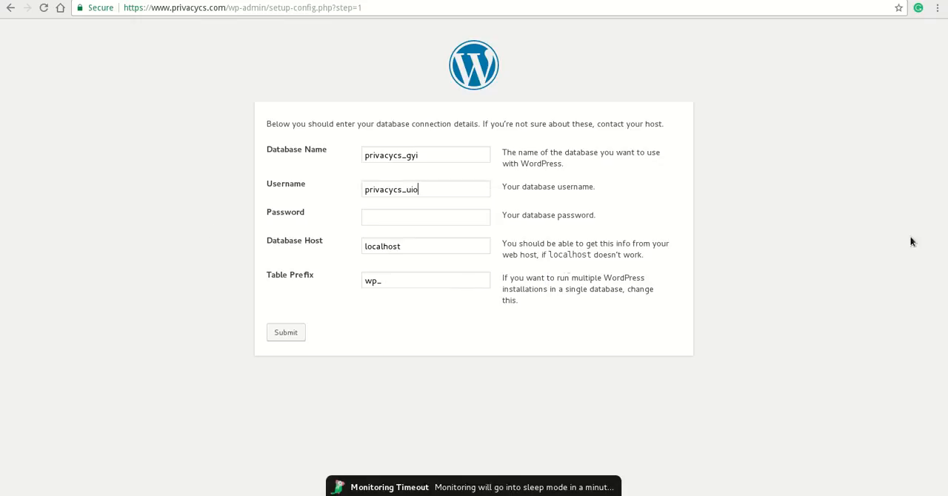
Move the gedit note clear of the form and copy the database password from it into the Password field
{"action": "key", "text": "super"}
{"action": "left_click", "coordinate": [666, 385]}
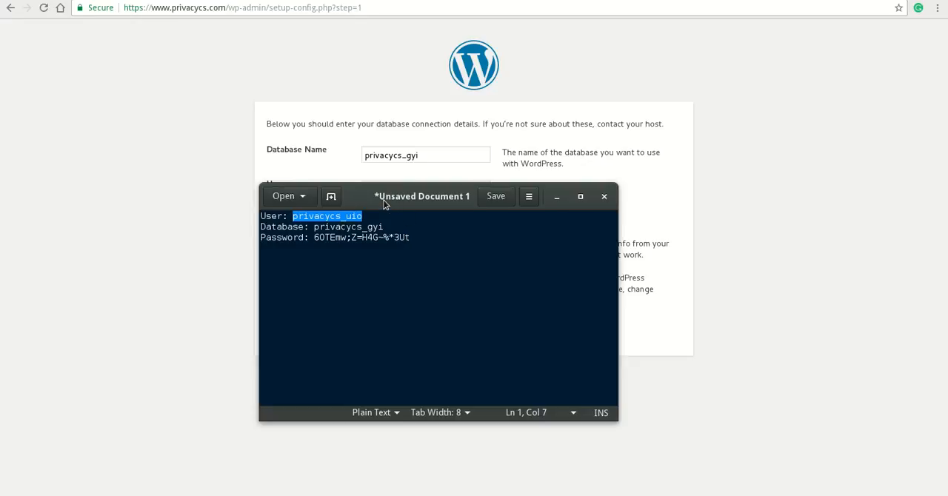
{"action": "left_click_drag", "start_coordinate": [385, 205], "coordinate": [539, 282]}
{"action": "left_click", "coordinate": [571, 314]}
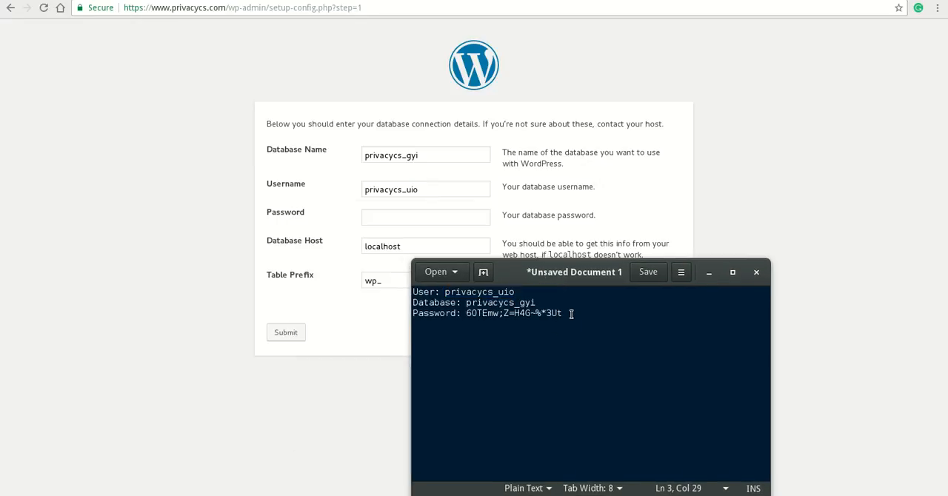
{"action": "key", "text": "shift+Left"}
{"action": "key", "text": "shift+Left"}
{"action": "key", "text": "shift+Left"}
{"action": "key", "text": "shift+Left"}
{"action": "key", "text": "shift+Left"}
{"action": "key", "text": "shift+Left"}
{"action": "key", "text": "shift+Left"}
{"action": "key", "text": "shift+Left"}
{"action": "key", "text": "shift+Left"}
{"action": "key", "text": "shift+Left"}
{"action": "key", "text": "shift+Left"}
{"action": "key", "text": "shift+Left"}
{"action": "key", "text": "shift+Left"}
{"action": "key", "text": "shift+Left"}
{"action": "key", "text": "shift+Left"}
{"action": "key", "text": "shift+Left"}
{"action": "key", "text": "shift+Left"}
{"action": "key", "text": "shift+Left"}
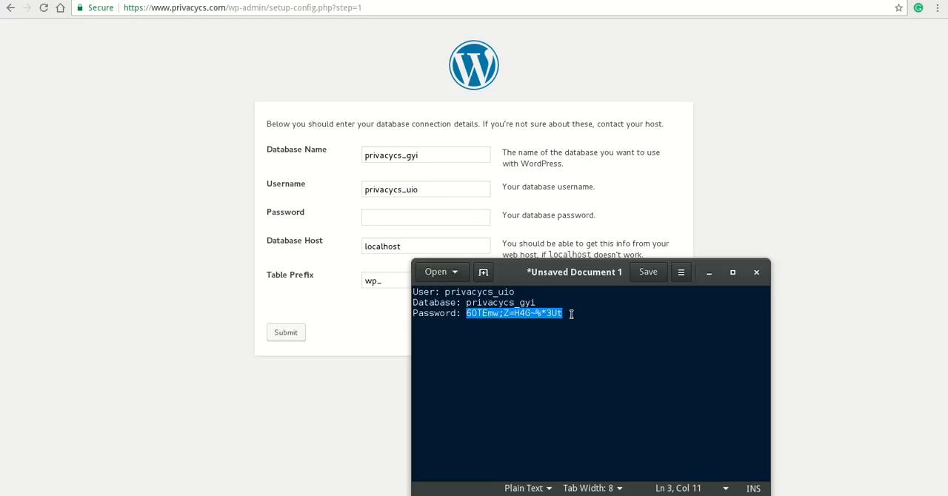
{"action": "left_click", "coordinate": [392, 213]}
{"action": "key", "text": "ctrl+v"}
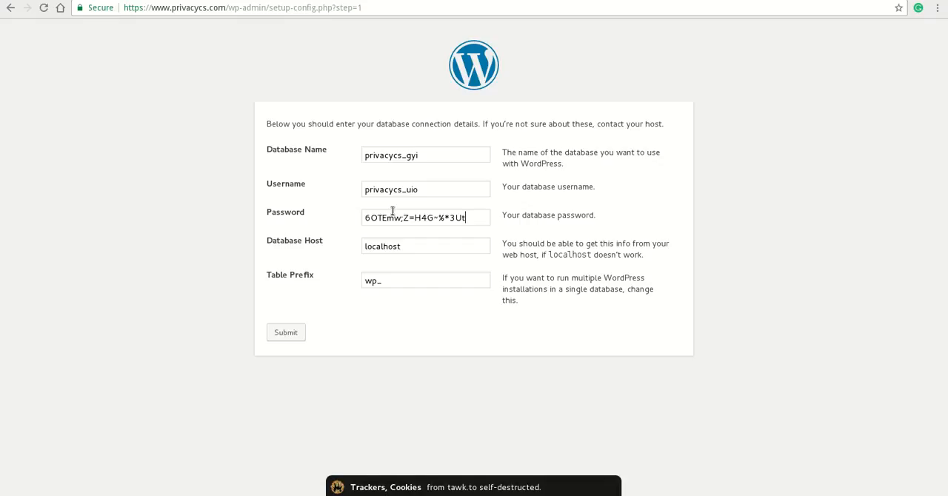
Change the table prefix to hui_ in the database details form
{"action": "left_click", "coordinate": [408, 280]}
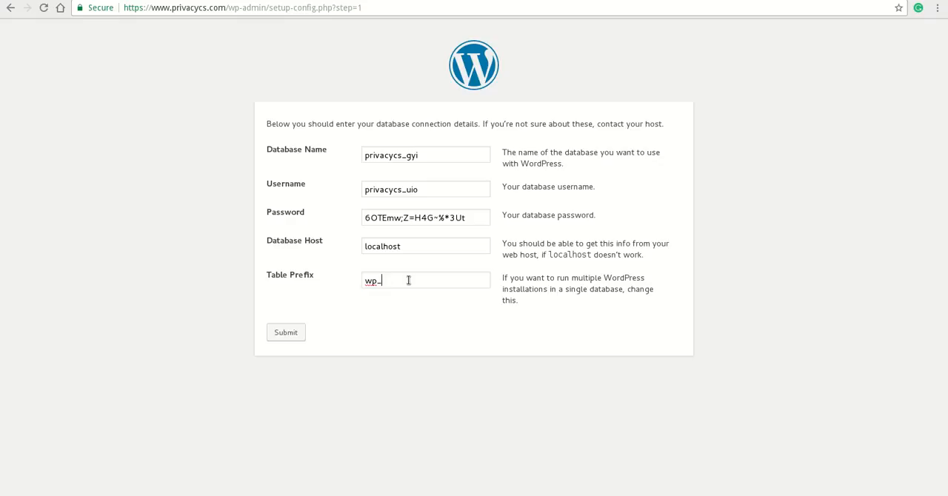
{"action": "key", "text": "Delete"}
{"action": "key", "text": "Delete"}
{"action": "type", "text": "hui"}
Copy the table prefix hui_ into the gedit note as a new Table Prefix line below the password
{"action": "double_click", "coordinate": [408, 280]}
{"action": "right_click", "coordinate": [376, 283]}
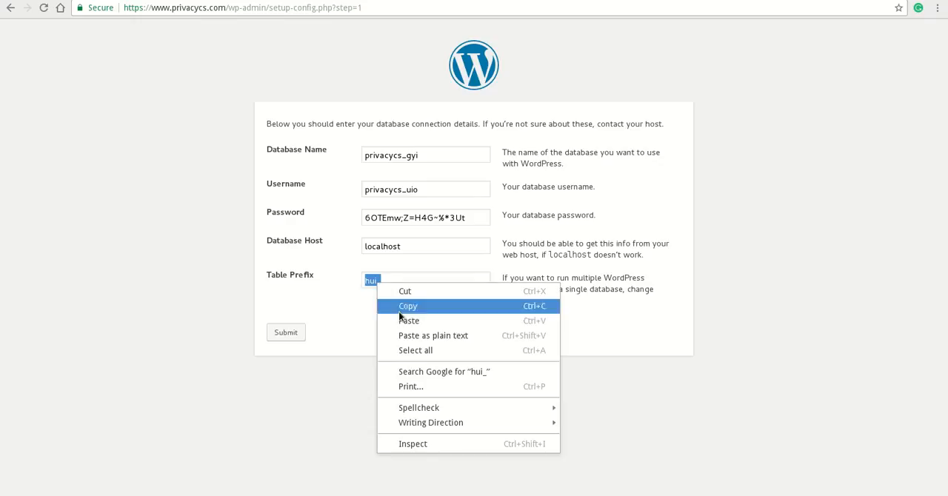
{"action": "left_click", "coordinate": [406, 309]}
{"action": "key", "text": "super"}
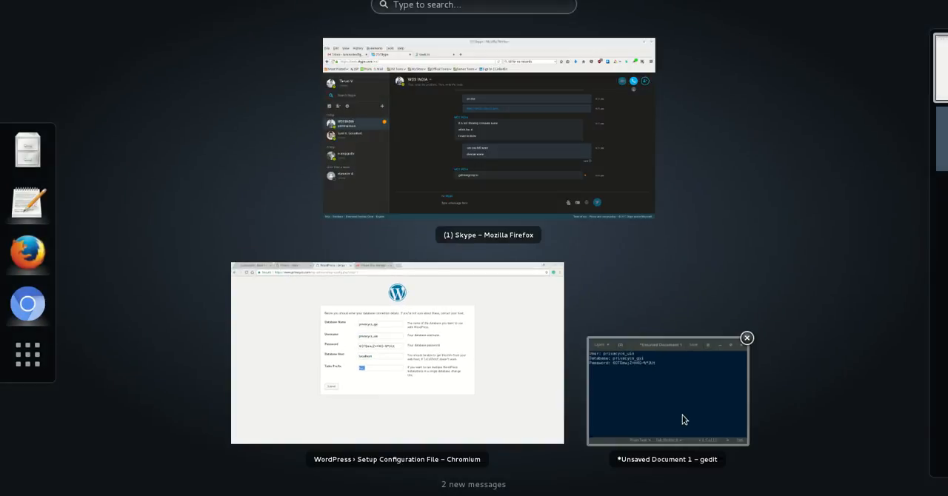
{"action": "left_click", "coordinate": [682, 416]}
{"action": "key", "text": "End"}
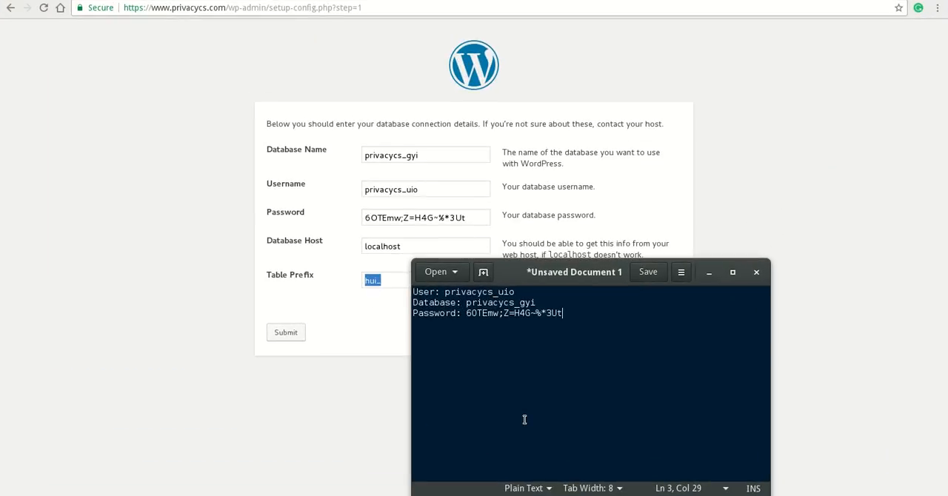
{"action": "key", "text": "Return"}
{"action": "type", "text": "Table Prefix:"}
{"action": "key", "text": "ctrl+v"}
Return to the WordPress setup page, submit the database details and run the install
{"action": "left_click", "coordinate": [384, 320]}
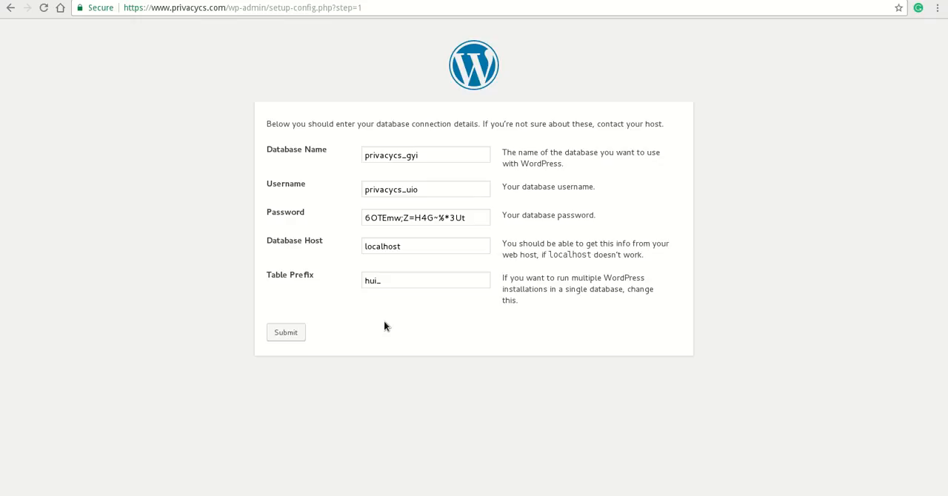
{"action": "left_click", "coordinate": [285, 335]}
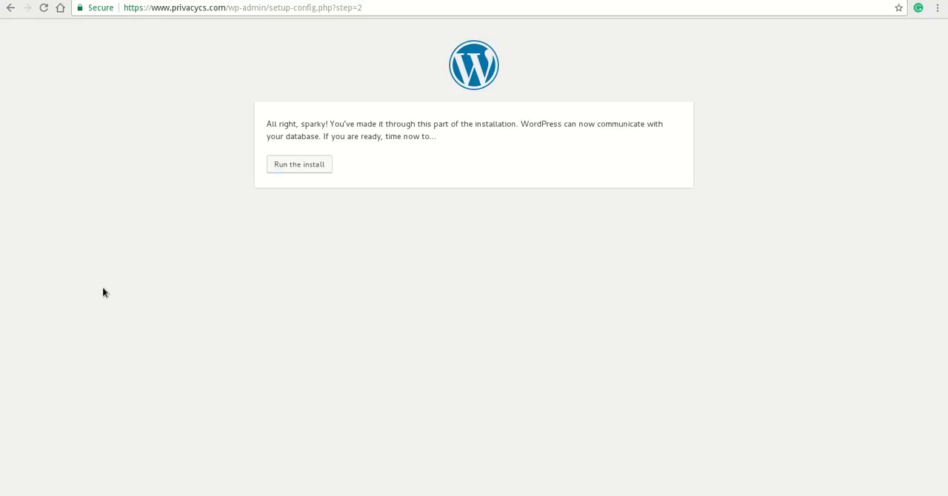
{"action": "left_click", "coordinate": [304, 170]}
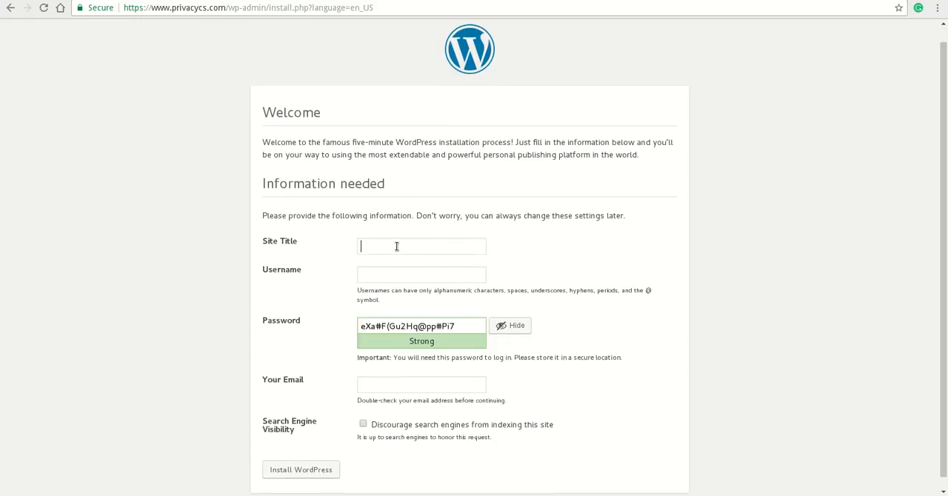
Enter Privacy CS as the site title in the installation form
{"action": "type", "text": "Privacy CS"}
{"action": "key", "text": "Tab"}
{"action": "key", "text": "alt+Tab"}
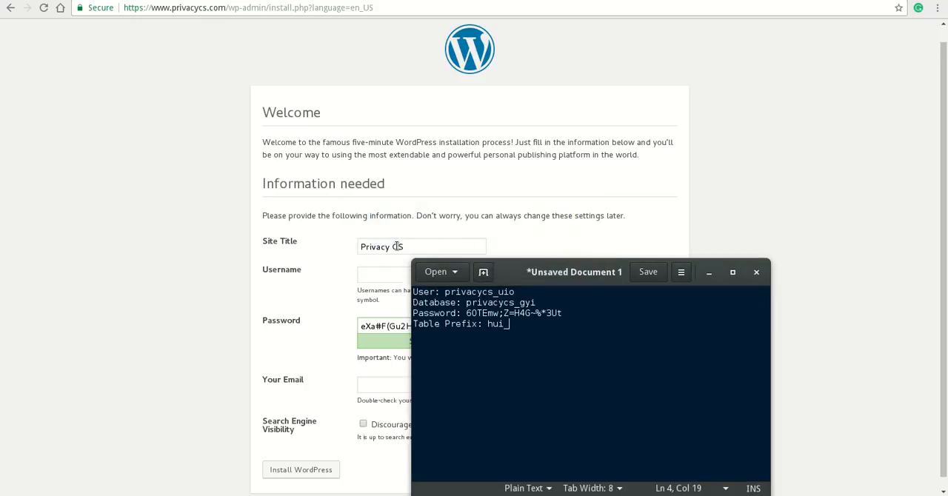
{"action": "key", "text": "Return"}
{"action": "key", "text": "Return"}
{"action": "left_click_drag", "start_coordinate": [541, 275], "coordinate": [764, 277]}
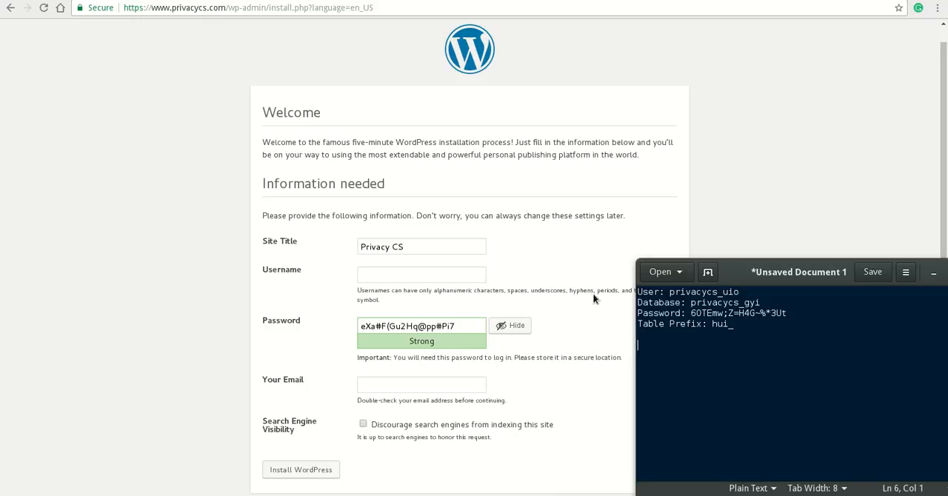
{"action": "left_click_drag", "start_coordinate": [751, 274], "coordinate": [582, 314]}
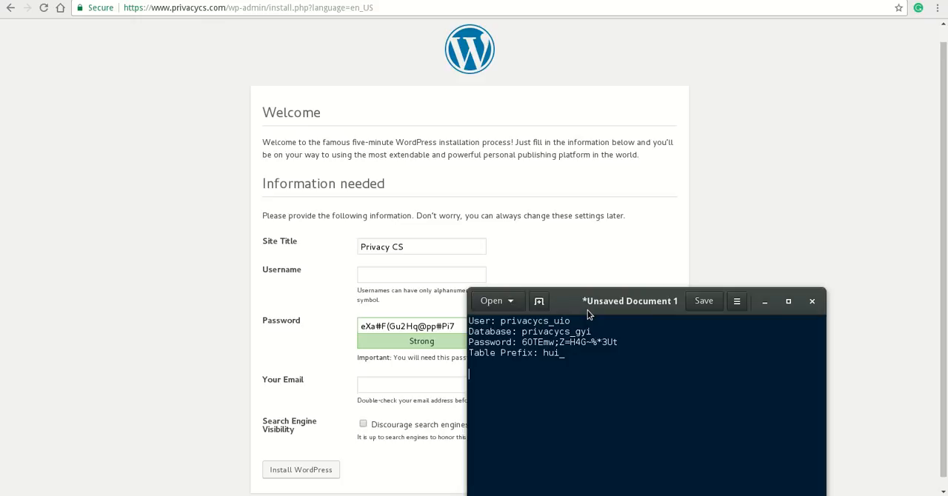
{"action": "type", "text": "Username: Fug2289d"}
{"action": "key", "text": "BackSpace"}
{"action": "type", "text": "@"}
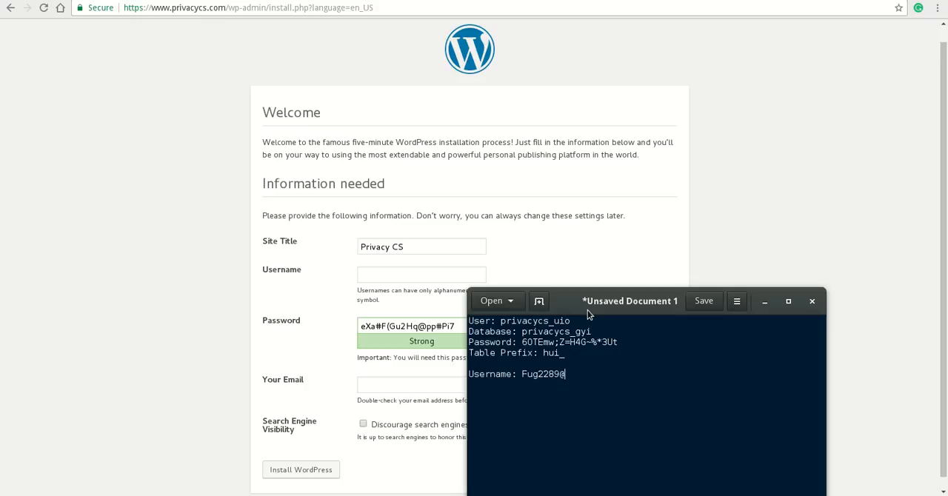
{"action": "type", "text": "h"}
{"action": "key", "text": "shift+Left"}
{"action": "key", "text": "shift+Left"}
{"action": "key", "text": "shift+Left"}
{"action": "key", "text": "shift+Left"}
{"action": "key", "text": "shift+Left"}
{"action": "key", "text": "shift+Left"}
{"action": "key", "text": "shift+Left"}
{"action": "key", "text": "shift+Left"}
{"action": "key", "text": "shift+Left"}
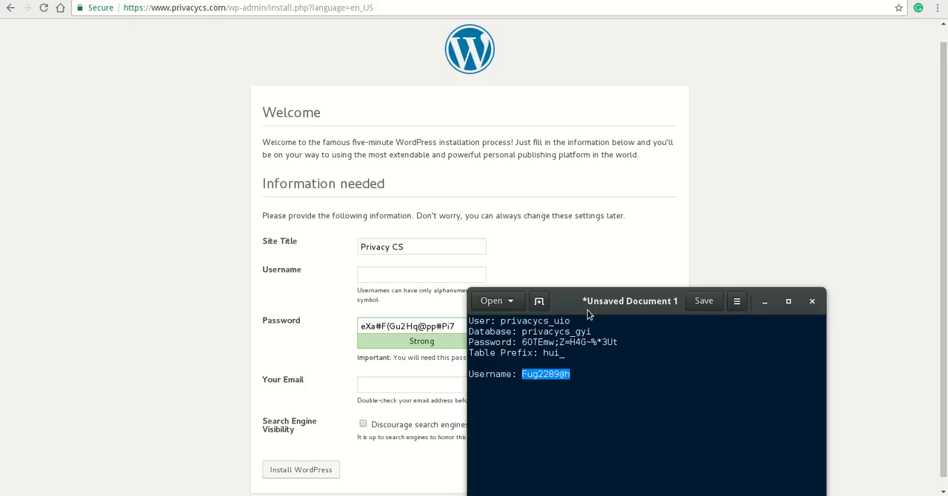
{"action": "left_click", "coordinate": [369, 287]}
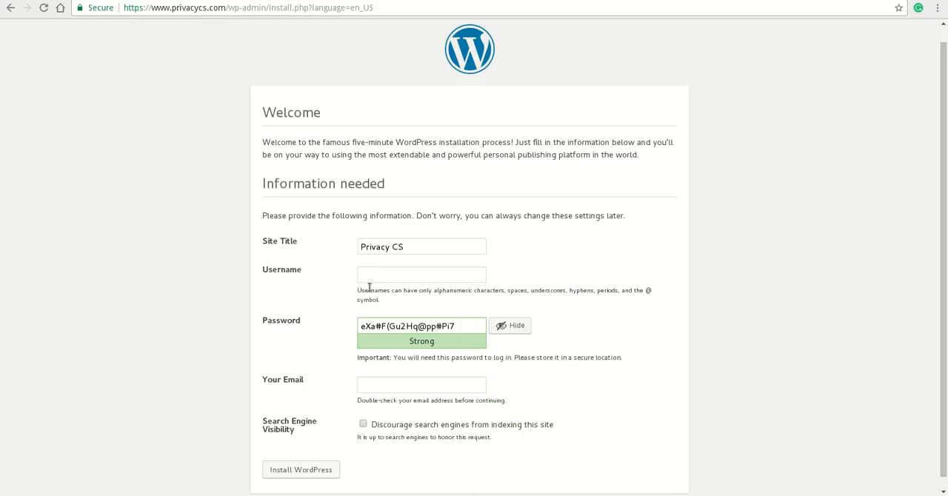
{"action": "right_click", "coordinate": [382, 279]}
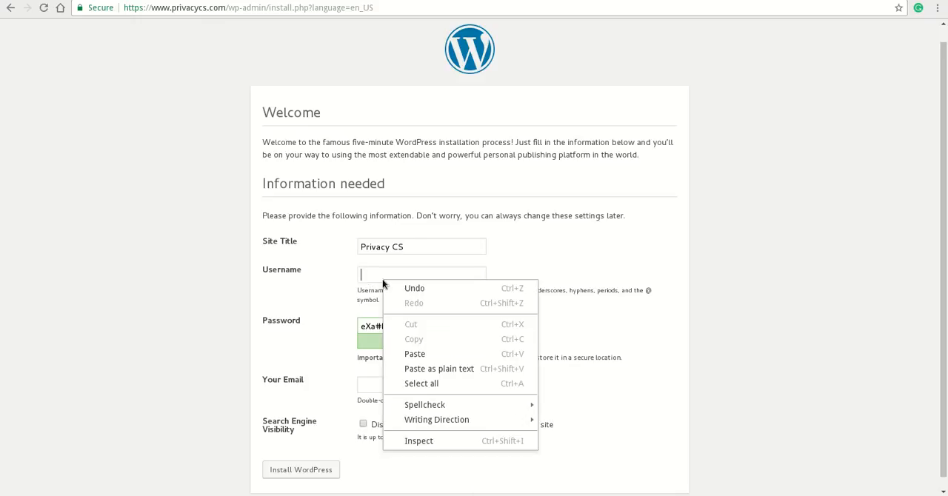
{"action": "left_click", "coordinate": [418, 364]}
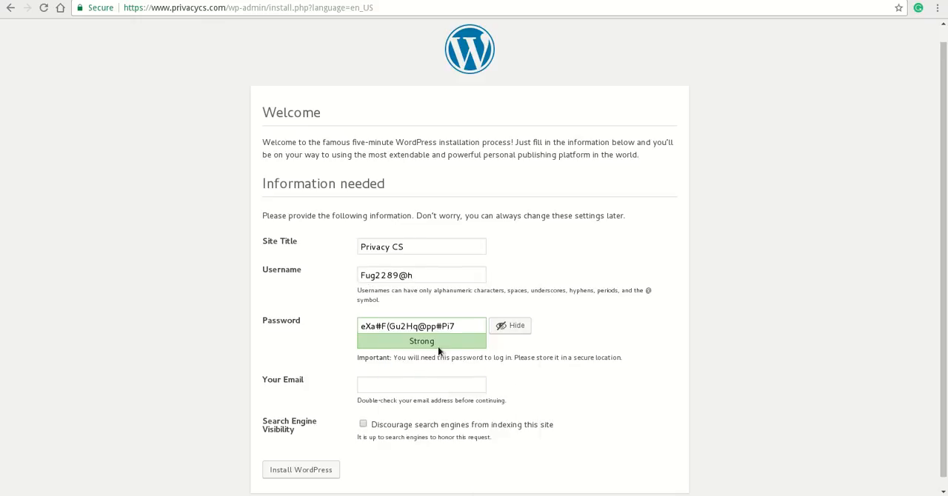
Copy the generated WordPress admin password into the gedit note as a Password line below the username
{"action": "left_click", "coordinate": [461, 327]}
{"action": "key", "text": "ctrl+a"}
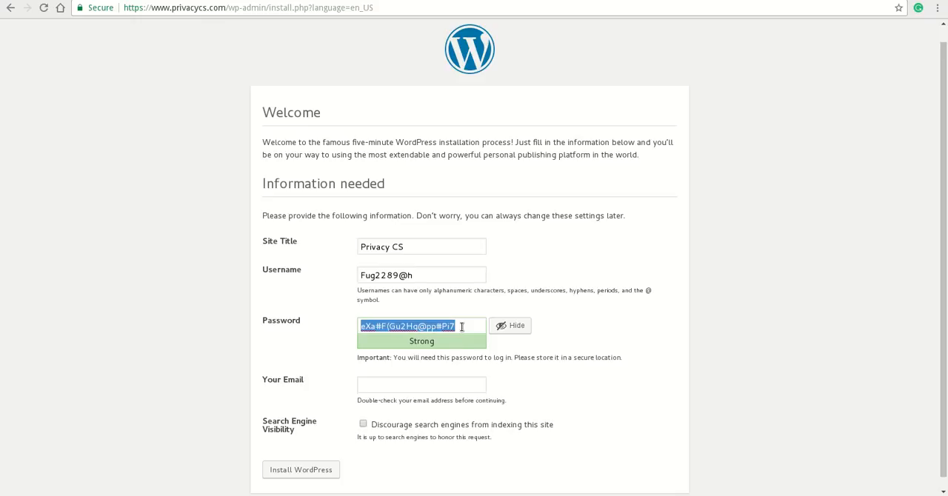
{"action": "key", "text": "alt+Tab"}
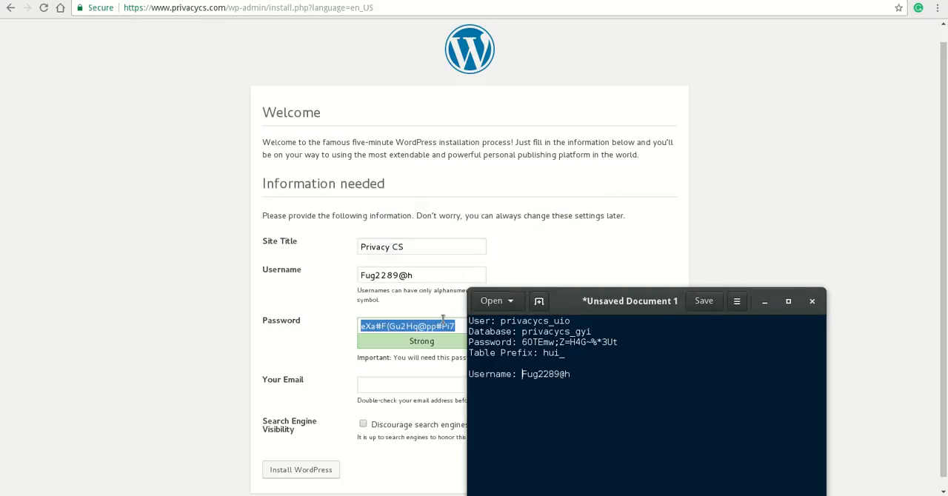
{"action": "key", "text": "End"}
{"action": "key", "text": "Return"}
{"action": "type", "text": "Password:"}
{"action": "key", "text": "ctrl+v"}
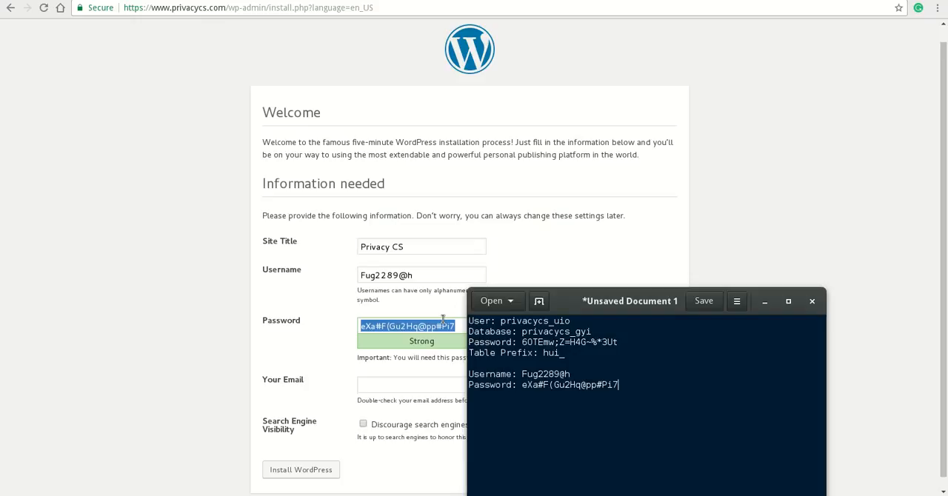
Add an Email label to the note and enter the administrator's email address in the WordPress installation form
{"action": "type", "text": "Email:"}
{"action": "left_click", "coordinate": [366, 382]}
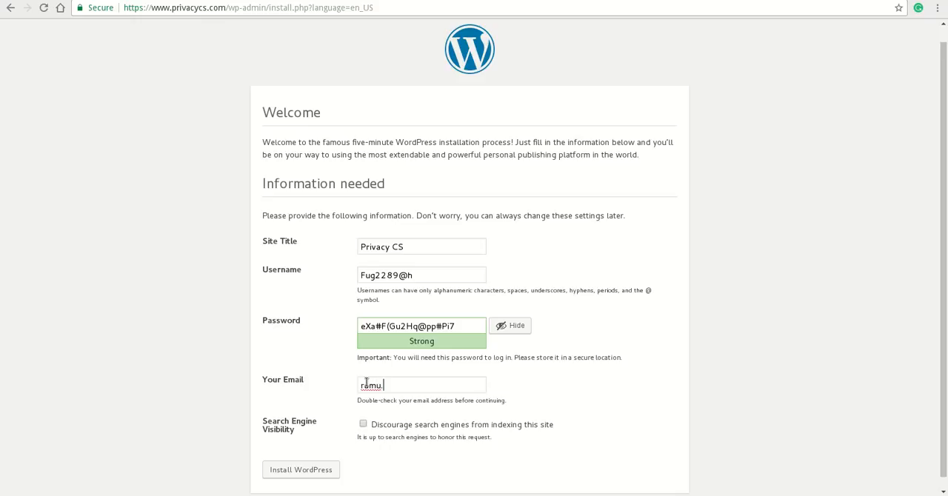
{"action": "scroll", "coordinate": [287, 346], "scroll_direction": "down", "scroll_amount": 1}
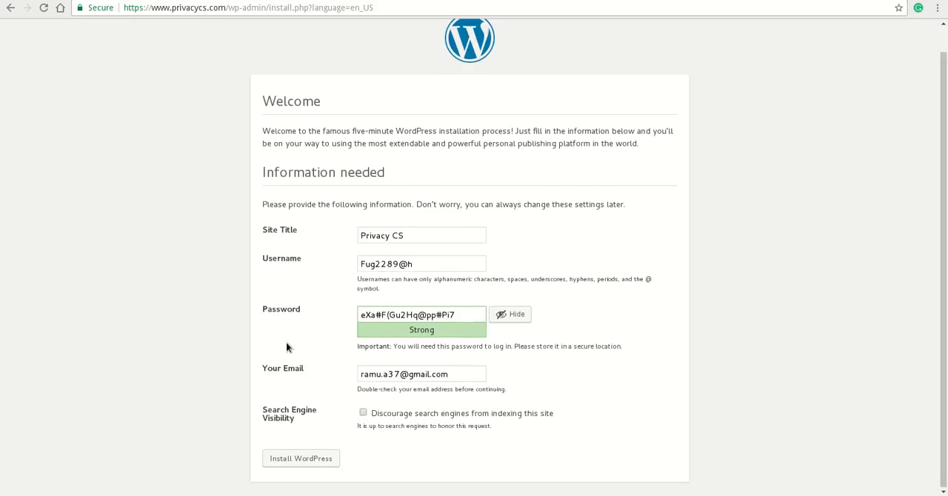
Enable discouraging search engines from indexing this site and run the WordPress installation
{"action": "left_click", "coordinate": [362, 412]}
{"action": "left_click", "coordinate": [305, 458]}
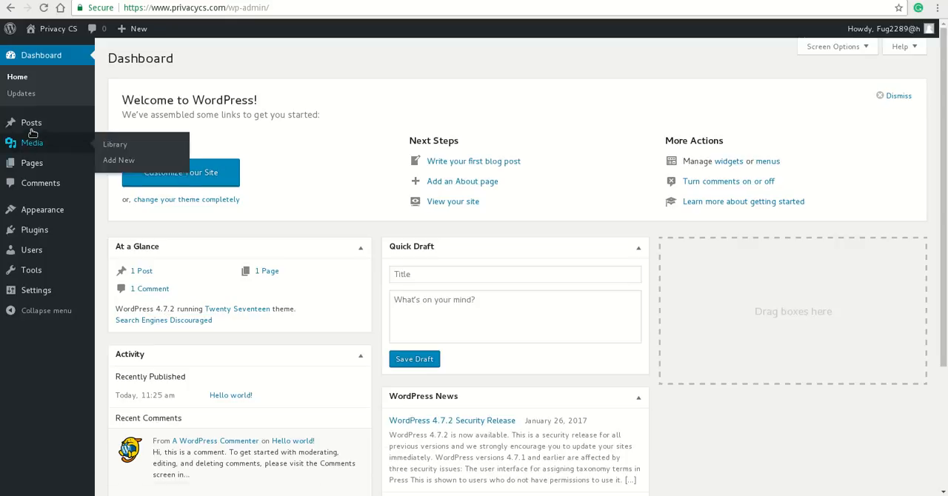
Move the Hello world! post to the trash and permanently delete it by emptying the posts trash
{"action": "mouse_move", "coordinate": [29, 122]}
{"action": "left_click", "coordinate": [137, 121]}
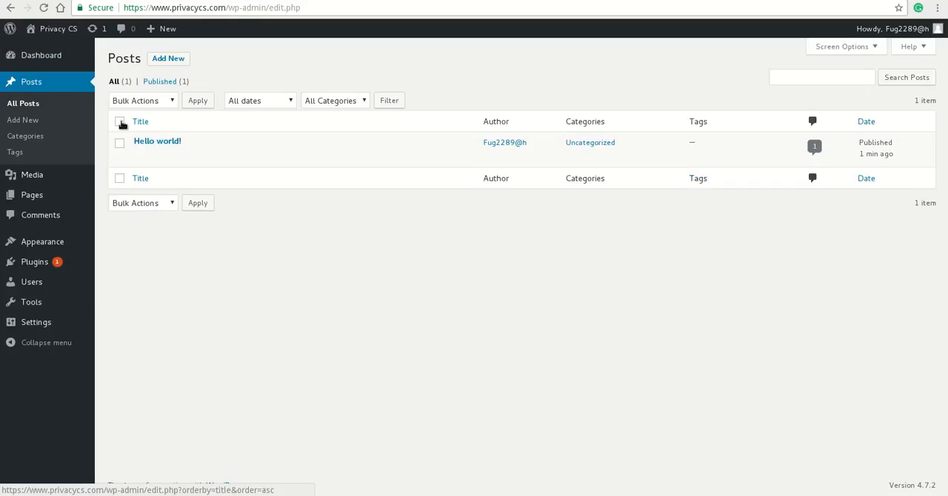
{"action": "left_click", "coordinate": [119, 121]}
{"action": "left_click", "coordinate": [150, 104]}
{"action": "left_click", "coordinate": [148, 138]}
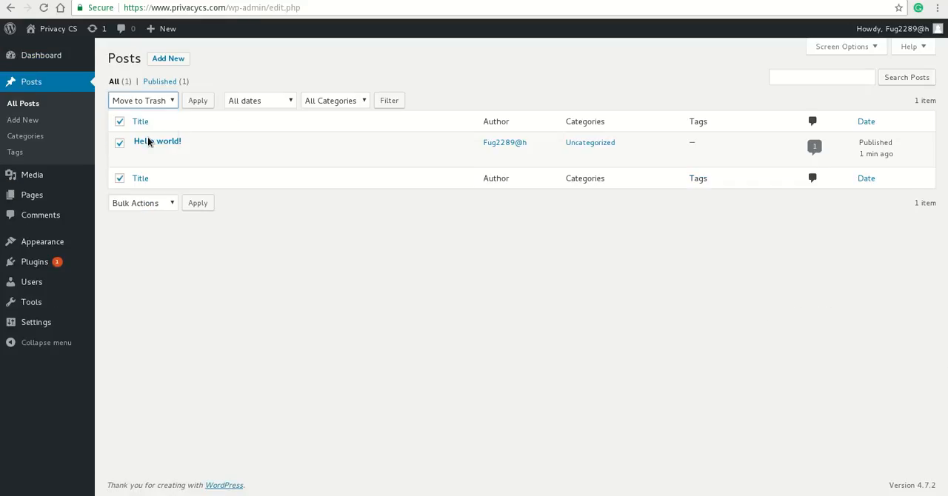
{"action": "left_click", "coordinate": [197, 107]}
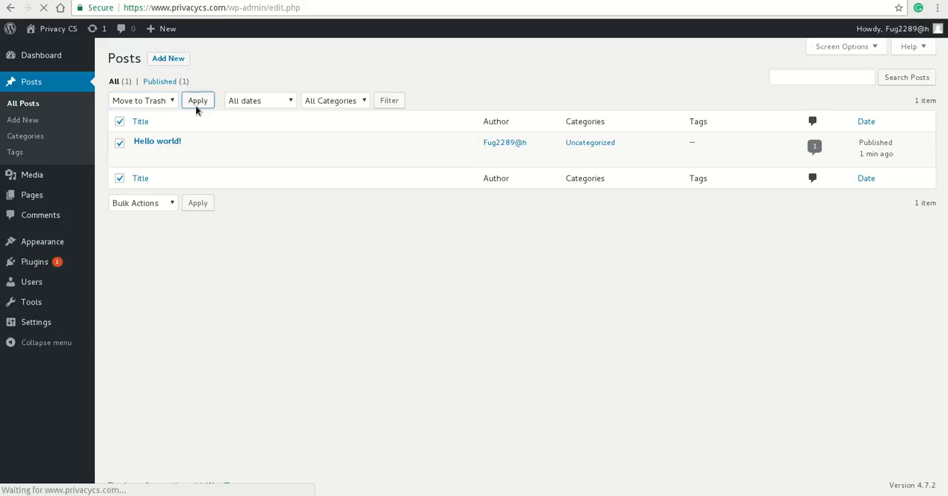
{"action": "left_click", "coordinate": [154, 116]}
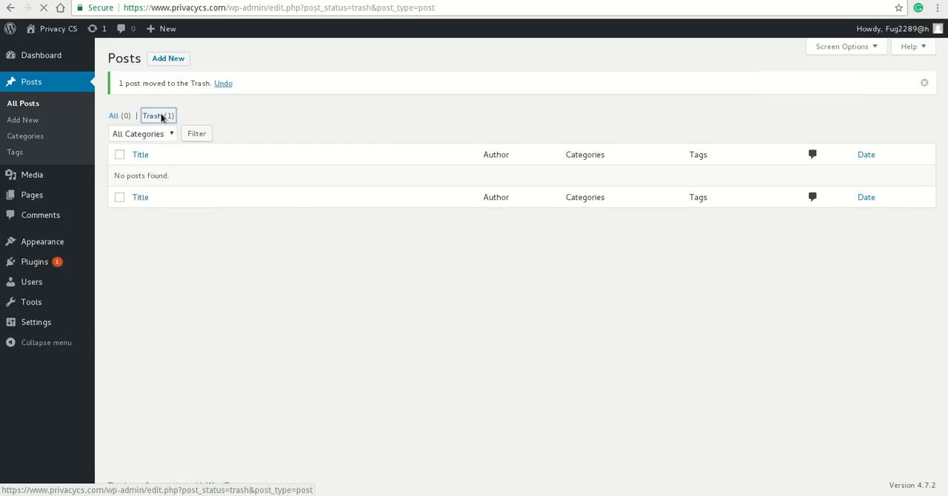
{"action": "left_click", "coordinate": [450, 101]}
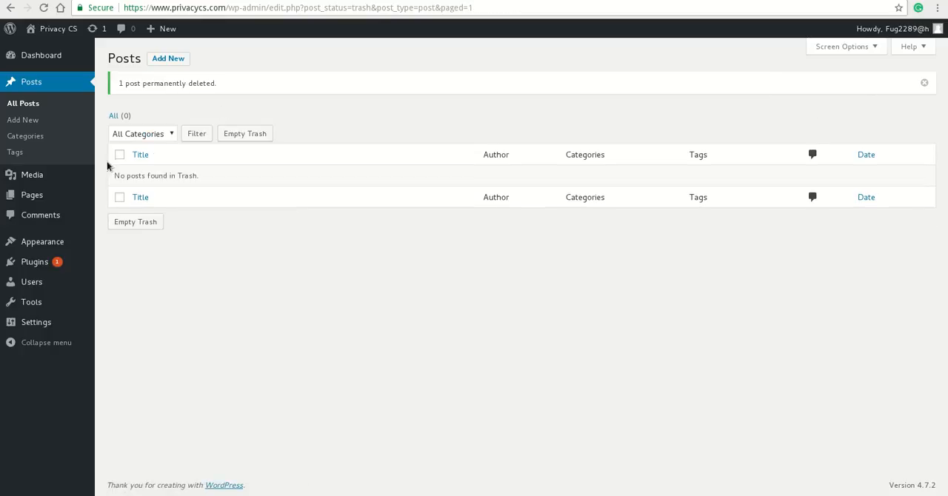
Move the Sample Page to the trash and permanently delete it by emptying the pages trash
{"action": "mouse_move", "coordinate": [52, 197]}
{"action": "left_click", "coordinate": [143, 201]}
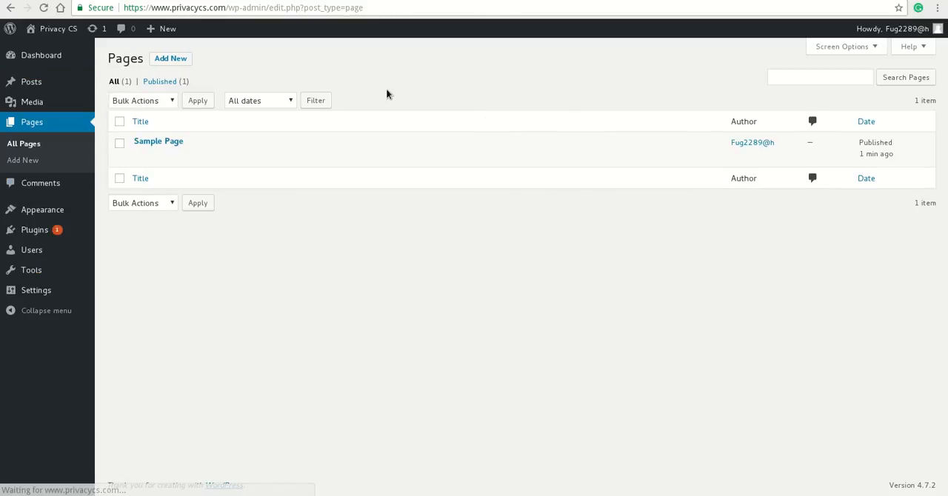
{"action": "left_click", "coordinate": [119, 121]}
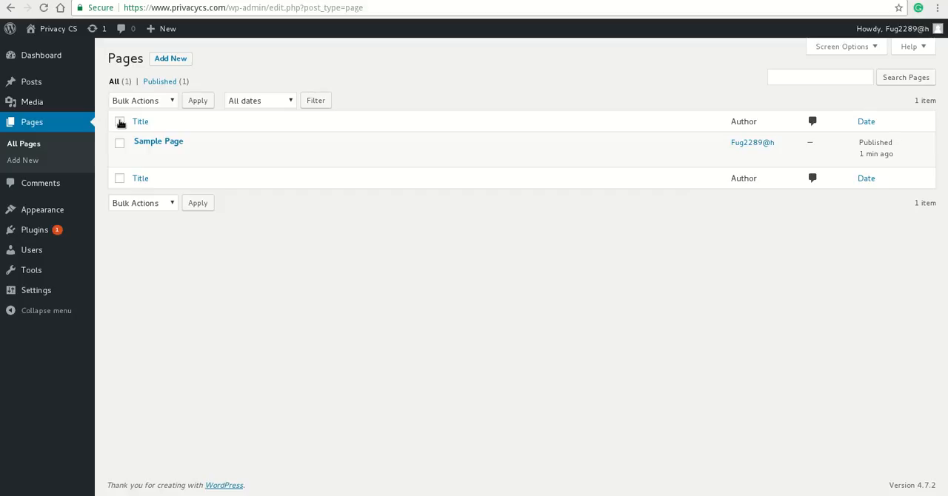
{"action": "left_click", "coordinate": [162, 101]}
{"action": "left_click", "coordinate": [148, 139]}
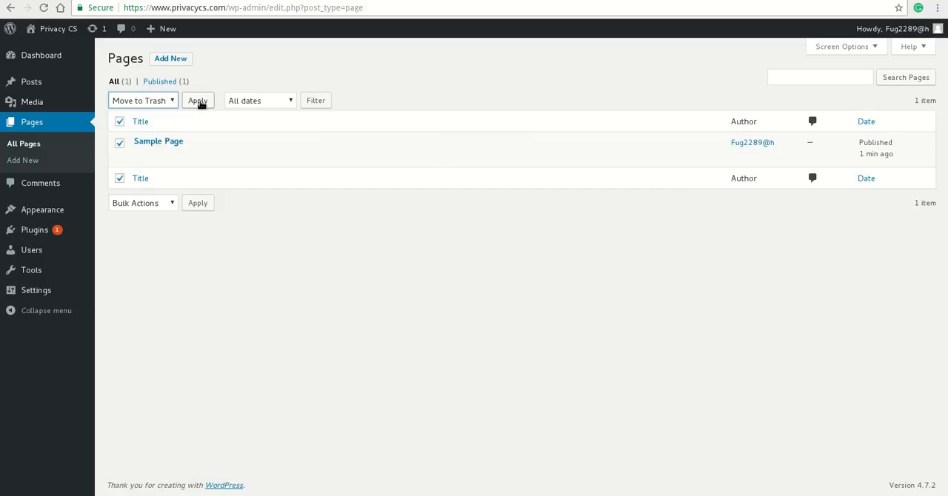
{"action": "left_click", "coordinate": [198, 101]}
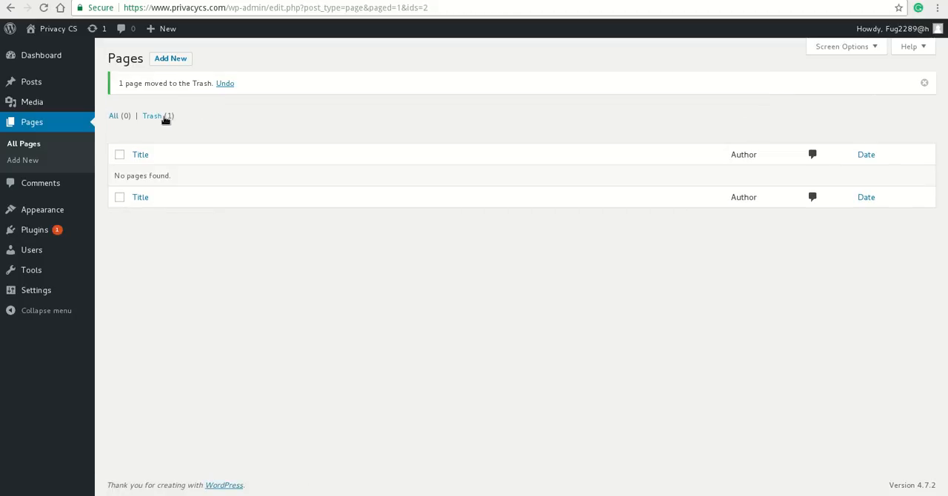
{"action": "left_click", "coordinate": [165, 117]}
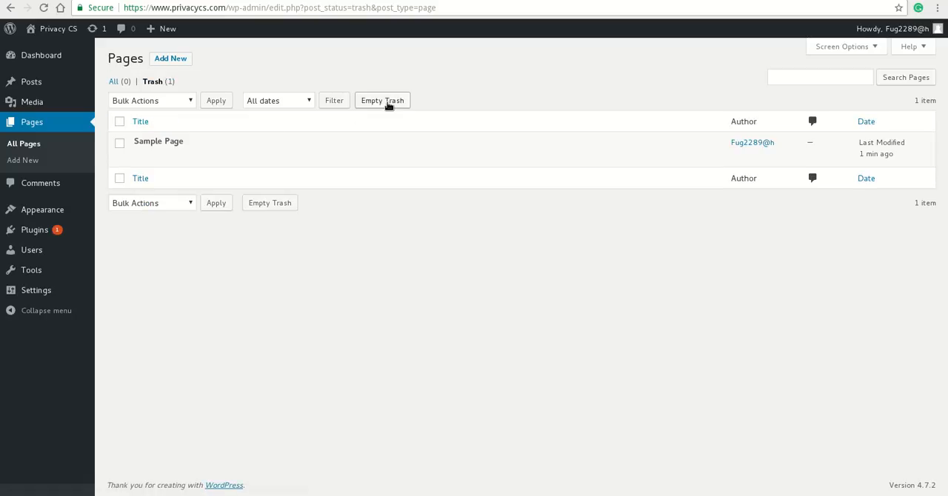
{"action": "left_click", "coordinate": [386, 103]}
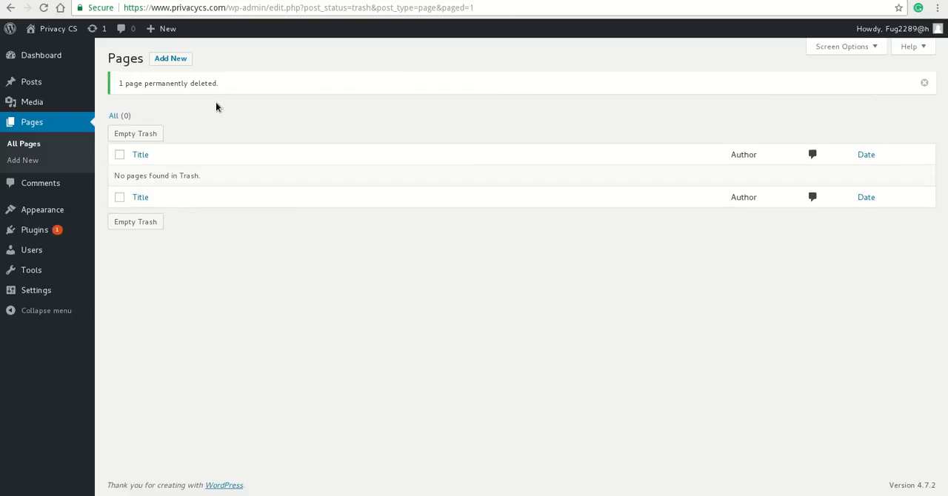
Delete the Hello Dolly plugin with its data and update the Akismet plugin to version 3.3
{"action": "mouse_move", "coordinate": [66, 236]}
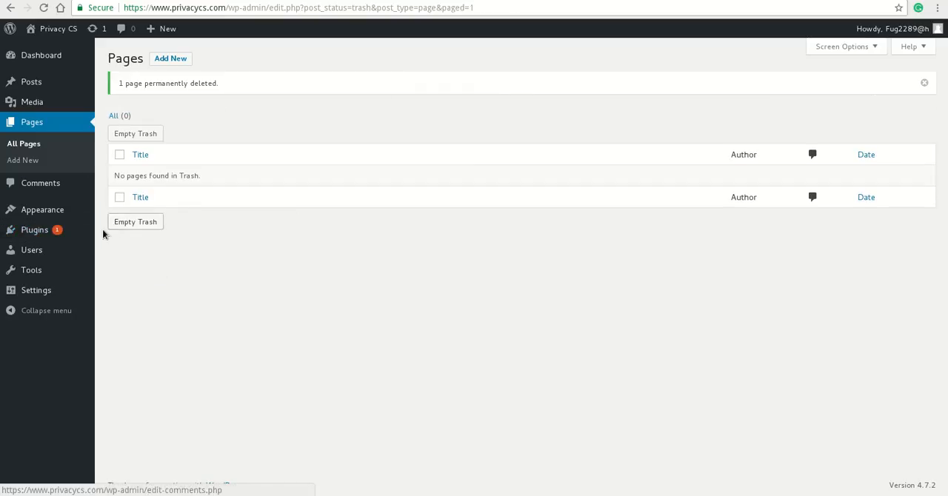
{"action": "left_click", "coordinate": [131, 234]}
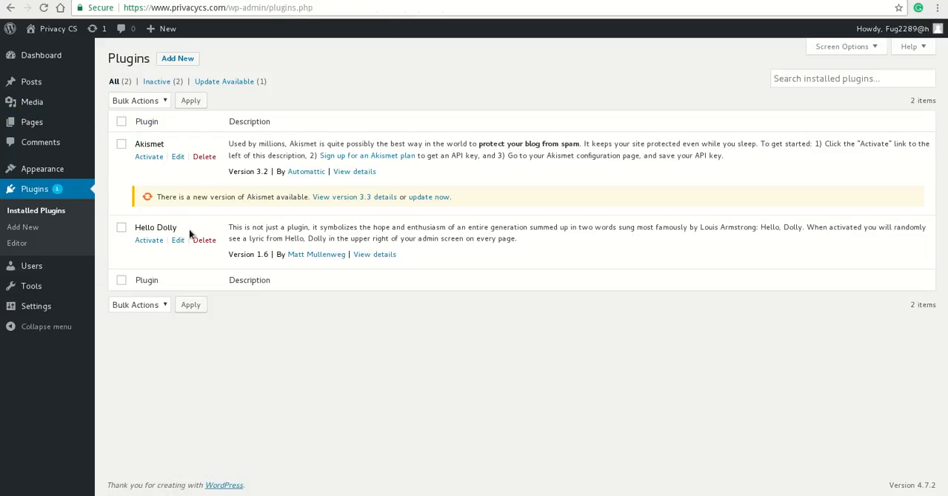
{"action": "left_click", "coordinate": [203, 241]}
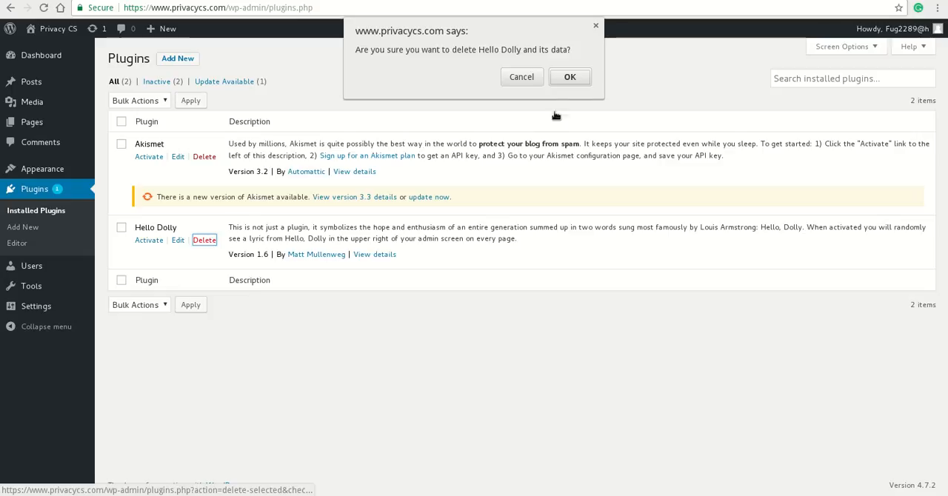
{"action": "left_click", "coordinate": [567, 79]}
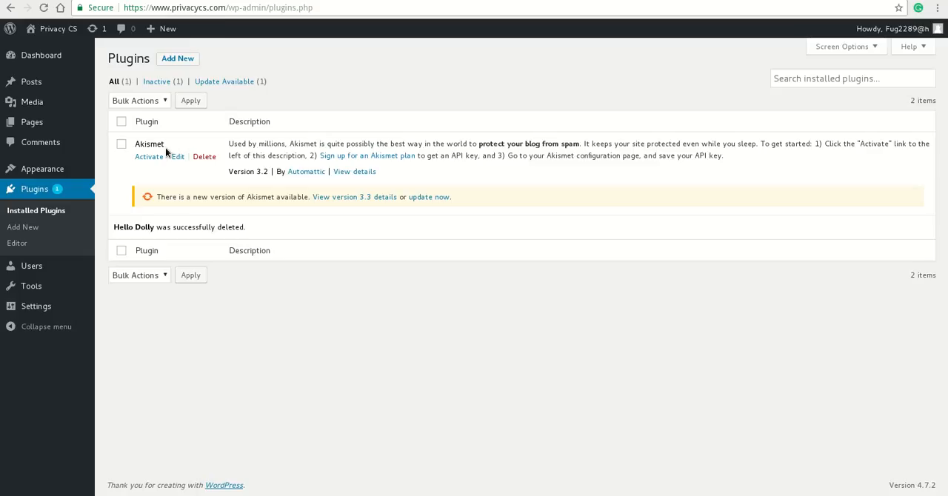
{"action": "left_click", "coordinate": [423, 198]}
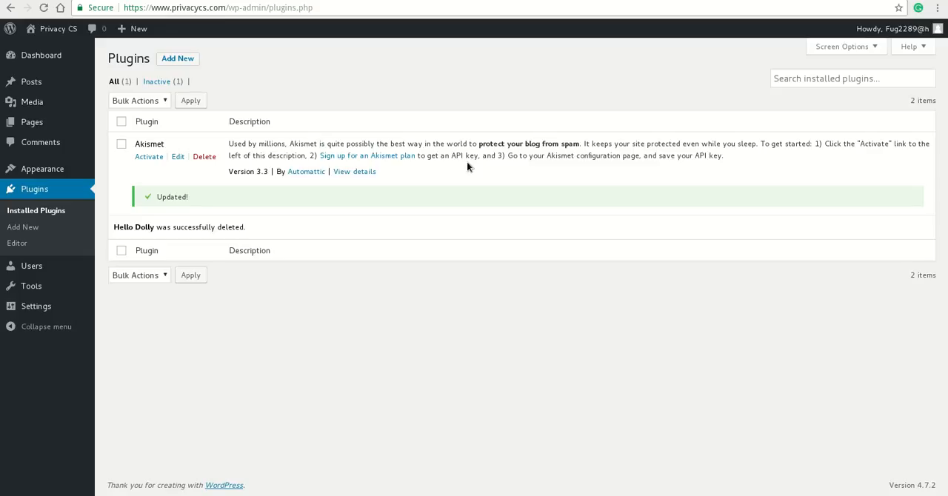
Review the General and Writing settings, and in the Reading settings stop discouraging search engines from indexing the site and save
{"action": "mouse_move", "coordinate": [64, 307]}
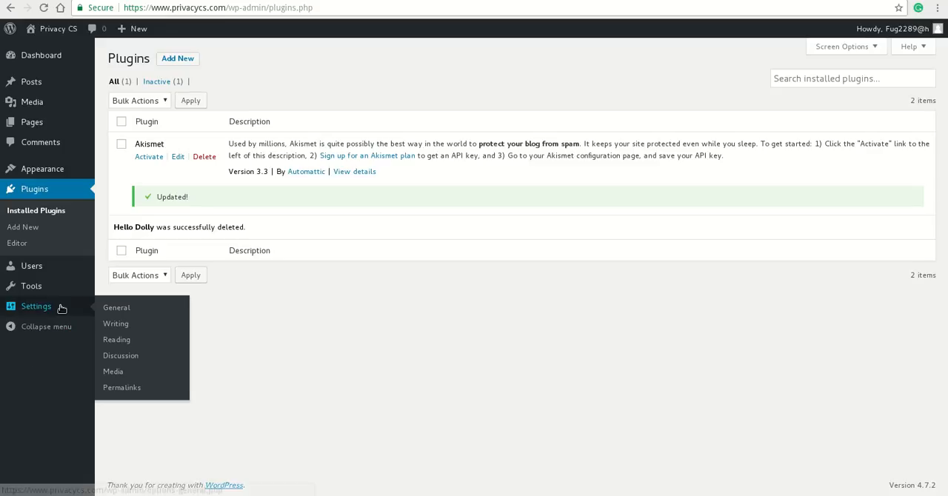
{"action": "left_click", "coordinate": [97, 312]}
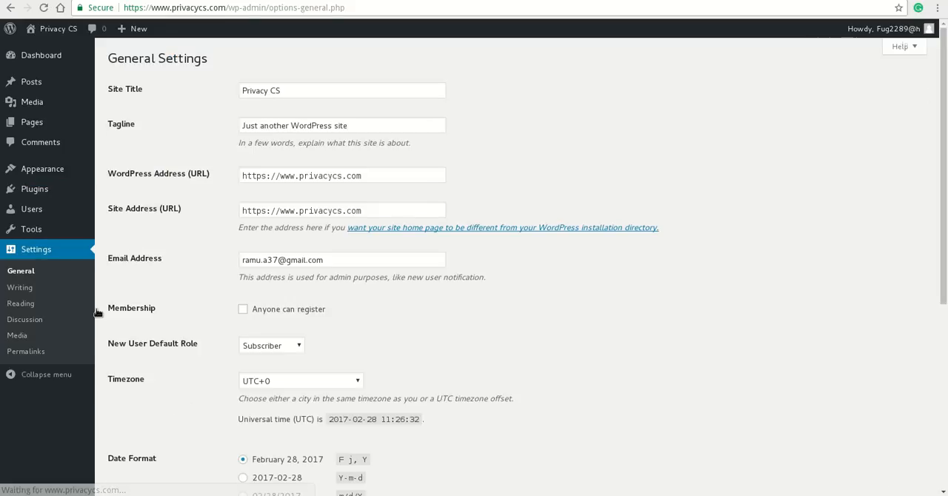
{"action": "scroll", "coordinate": [96, 311], "scroll_direction": "down", "scroll_amount": 4}
{"action": "scroll", "coordinate": [96, 312], "scroll_direction": "down", "scroll_amount": 1}
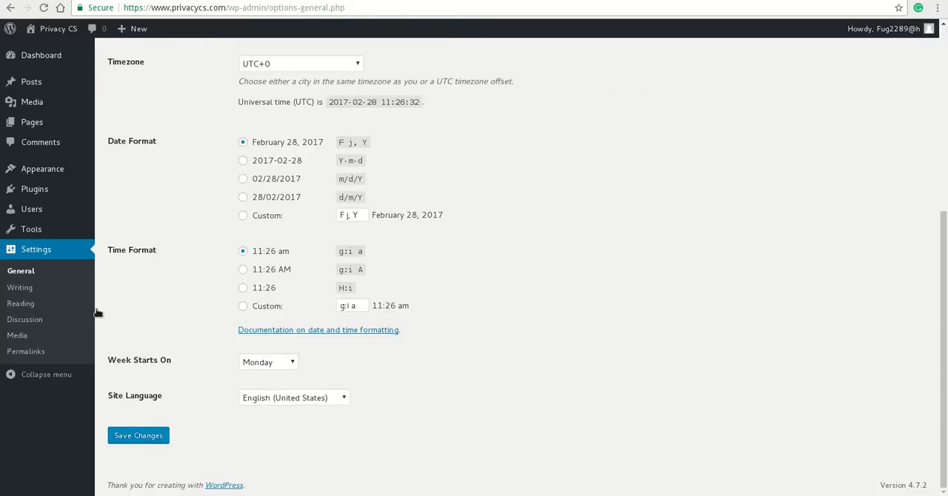
{"action": "left_click", "coordinate": [50, 292]}
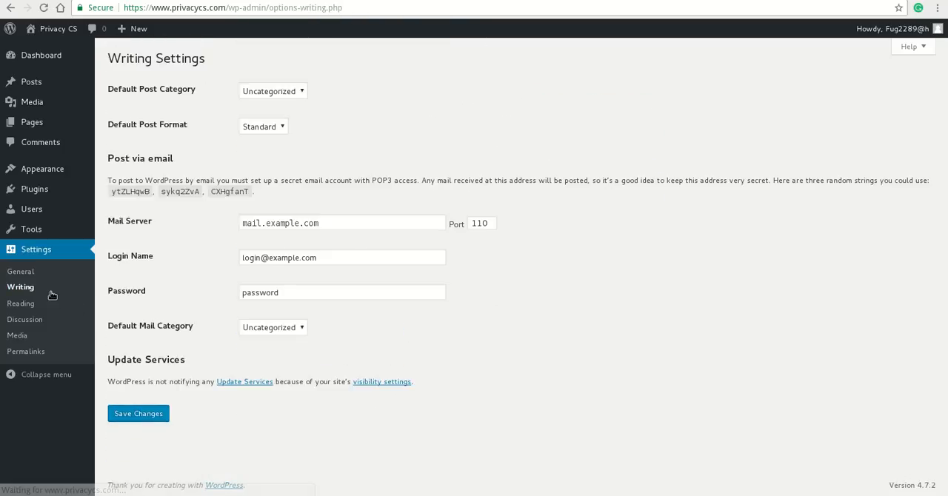
{"action": "left_click", "coordinate": [46, 310]}
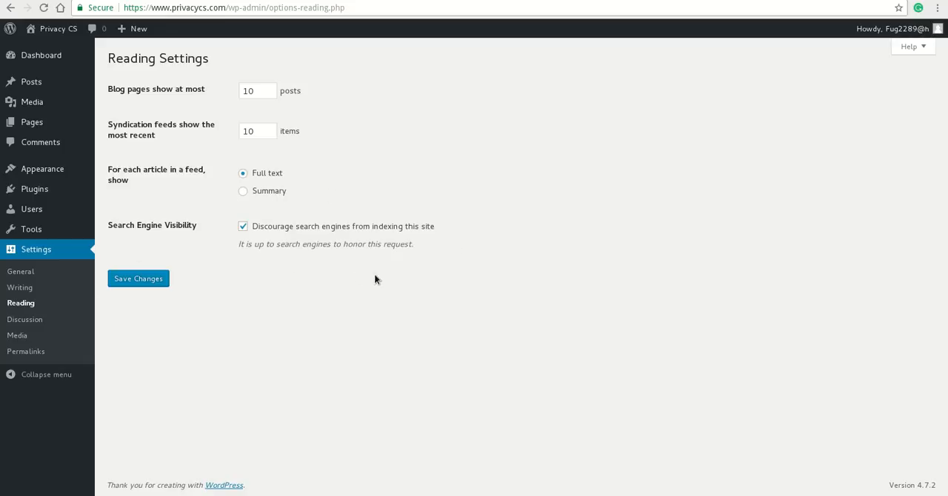
{"action": "left_click", "coordinate": [244, 228]}
{"action": "left_click", "coordinate": [137, 282]}
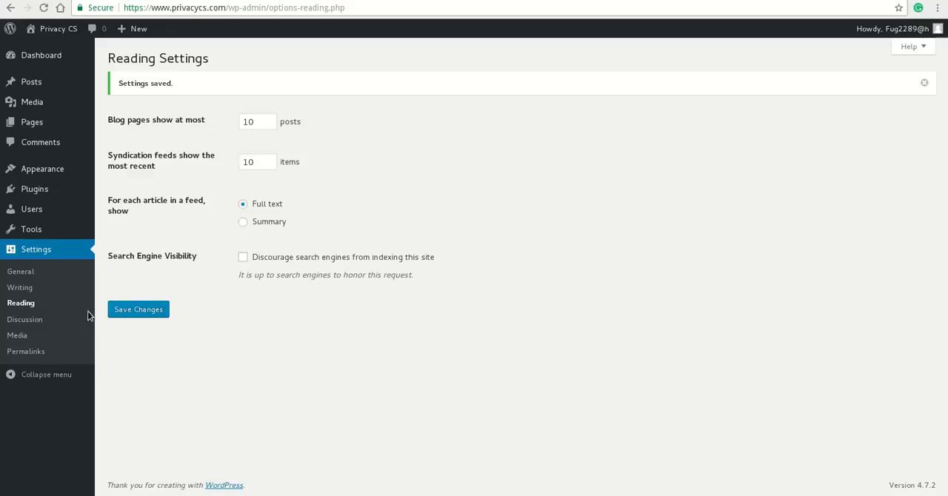
In the Discussion settings, require manual approval of comments, turn off Show Avatars and save the changes
{"action": "left_click", "coordinate": [29, 320]}
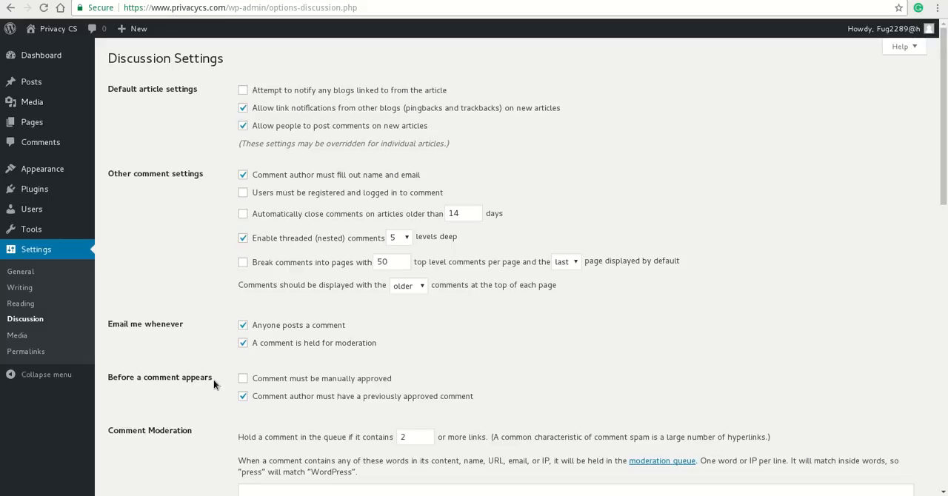
{"action": "scroll", "coordinate": [213, 379], "scroll_direction": "down", "scroll_amount": 3}
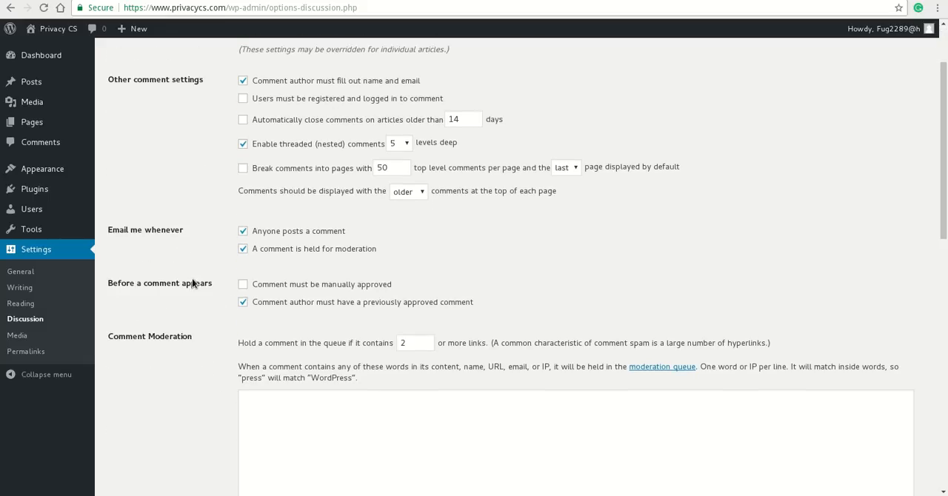
{"action": "left_click", "coordinate": [242, 286]}
{"action": "scroll", "coordinate": [244, 284], "scroll_direction": "up", "scroll_amount": 2}
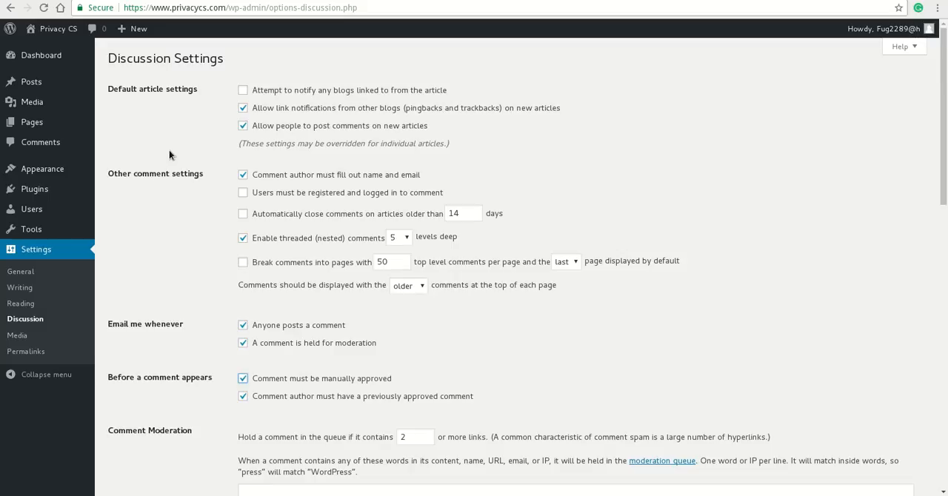
{"action": "scroll", "coordinate": [152, 199], "scroll_direction": "down", "scroll_amount": 4}
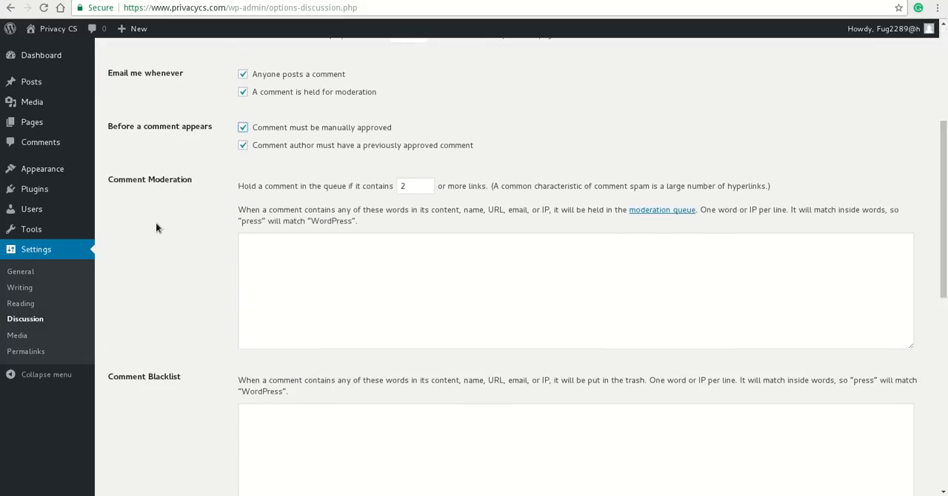
{"action": "scroll", "coordinate": [156, 224], "scroll_direction": "down", "scroll_amount": 5}
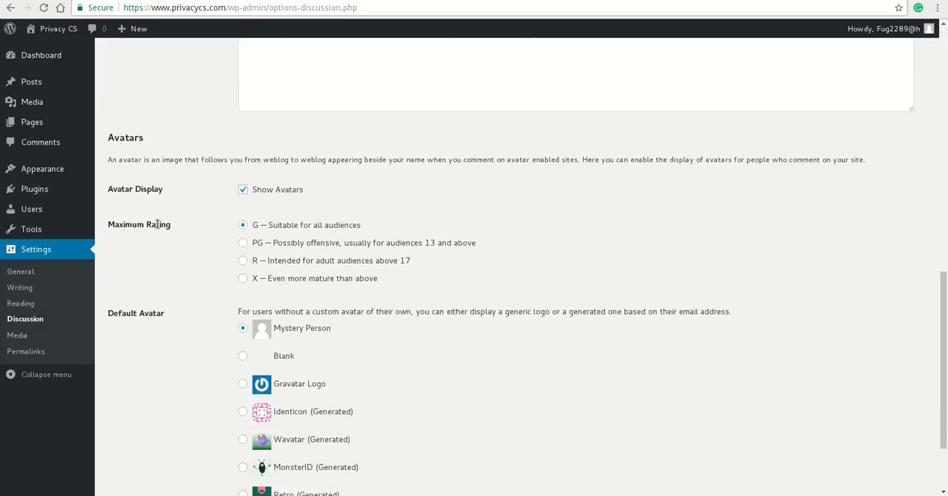
{"action": "left_click", "coordinate": [243, 191]}
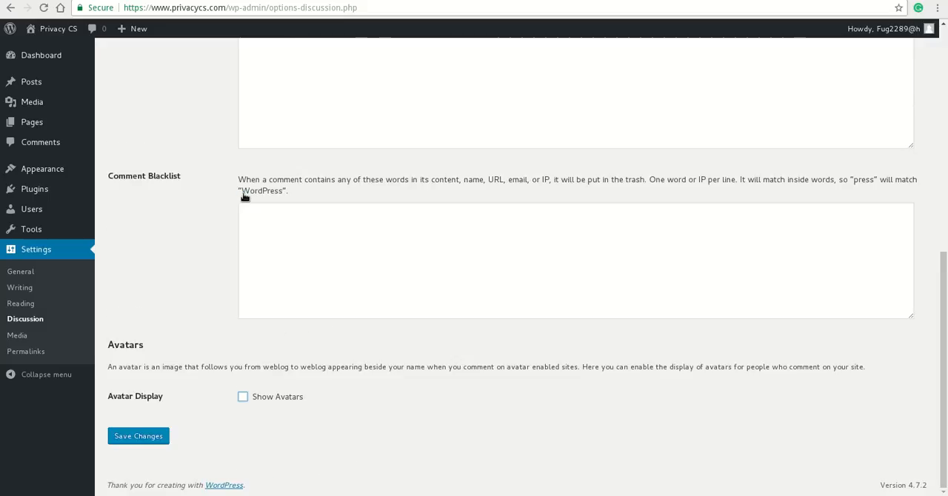
{"action": "left_click", "coordinate": [141, 438]}
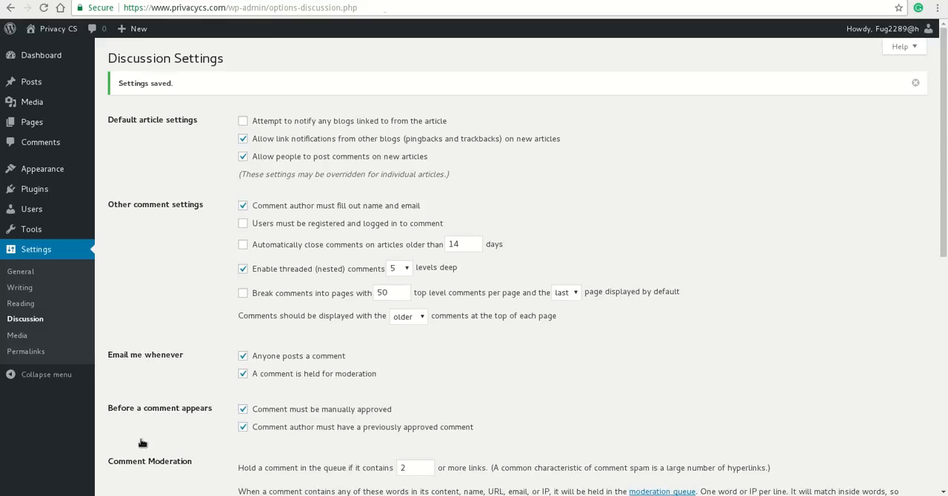
Set the site's permalink structure to Post name and save the changes
{"action": "left_click", "coordinate": [39, 337]}
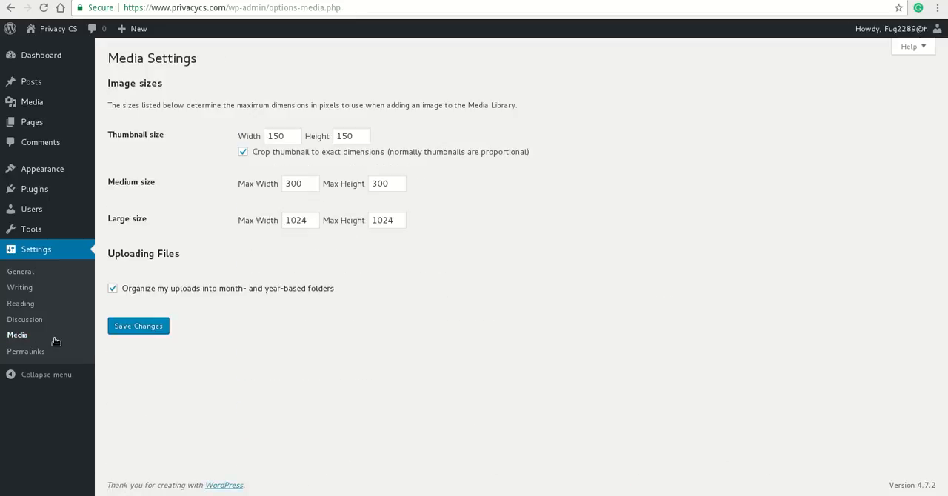
{"action": "left_click", "coordinate": [26, 352]}
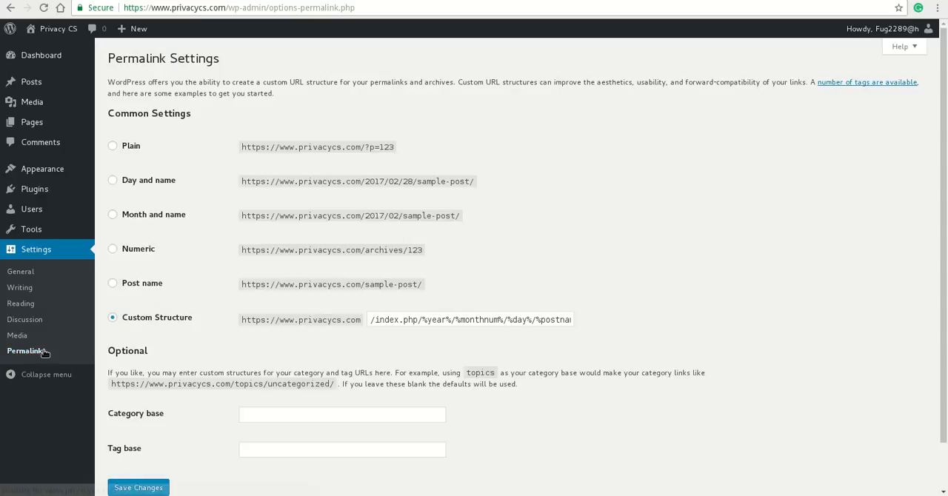
{"action": "scroll", "coordinate": [255, 344], "scroll_direction": "down", "scroll_amount": 2}
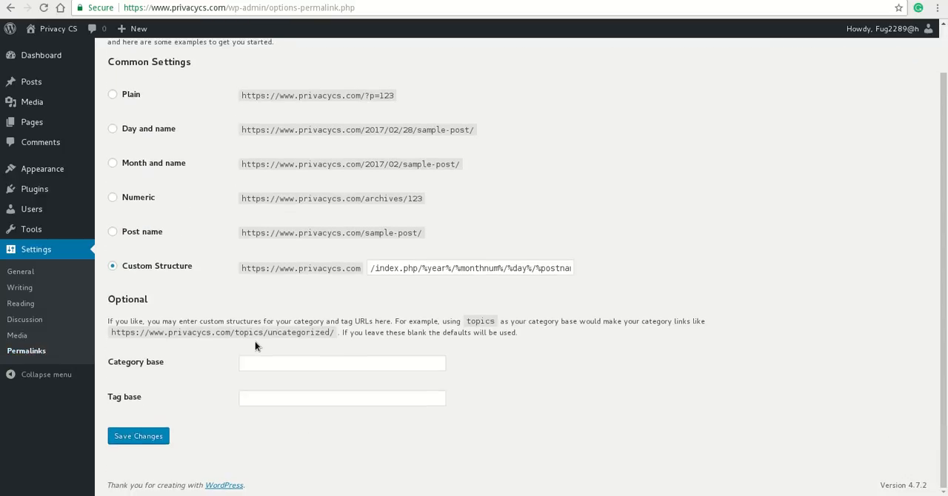
{"action": "left_click", "coordinate": [149, 234]}
{"action": "left_click", "coordinate": [154, 442]}
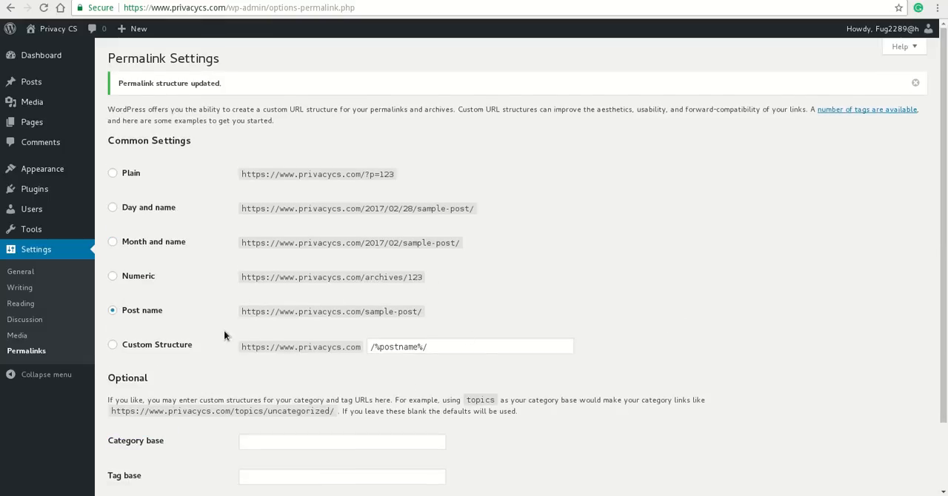
{"action": "scroll", "coordinate": [224, 331], "scroll_direction": "down", "scroll_amount": 2}
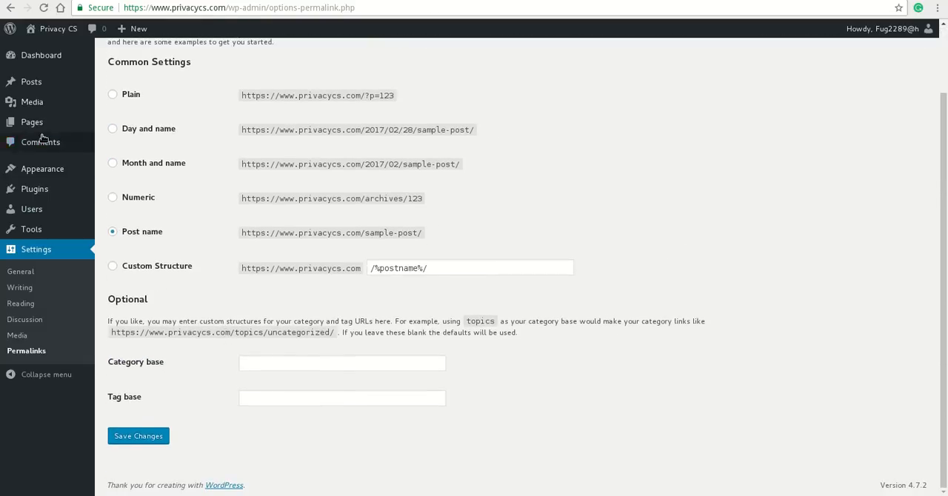
Remove the Meta widget from the Sidebar widget area and expand the Footer 1 and Footer 2 areas
{"action": "left_click", "coordinate": [45, 56]}
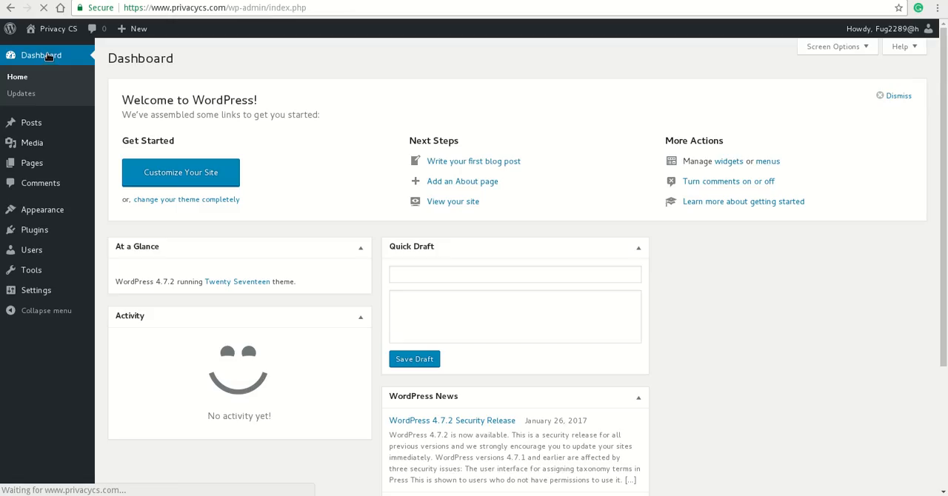
{"action": "mouse_move", "coordinate": [51, 218]}
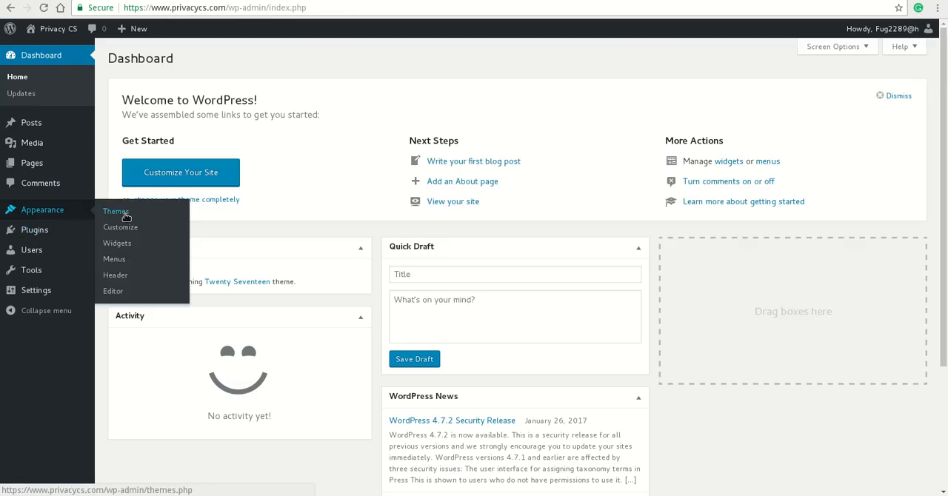
{"action": "left_click", "coordinate": [125, 251]}
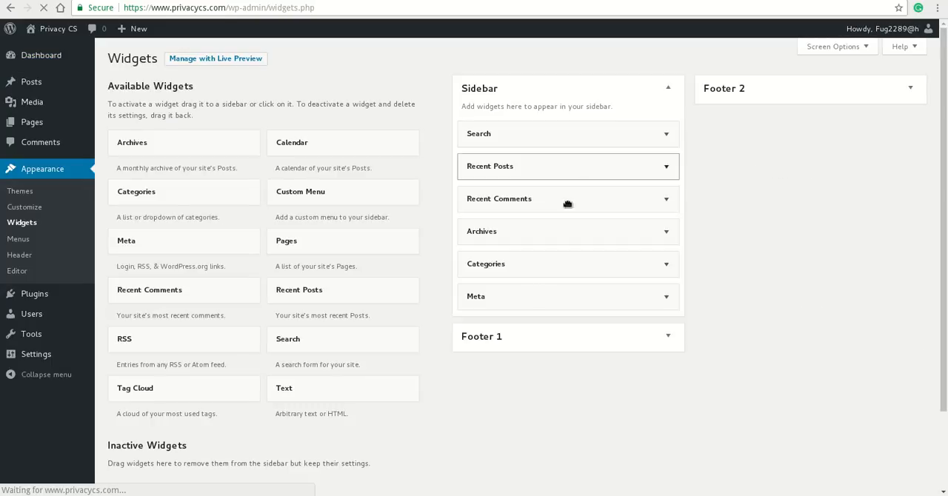
{"action": "left_click_drag", "start_coordinate": [518, 300], "coordinate": [251, 268]}
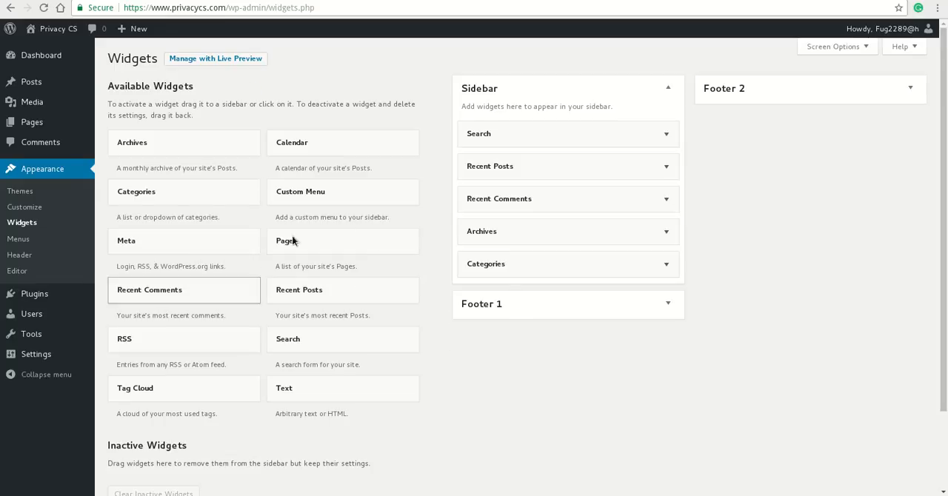
{"action": "left_click", "coordinate": [234, 246]}
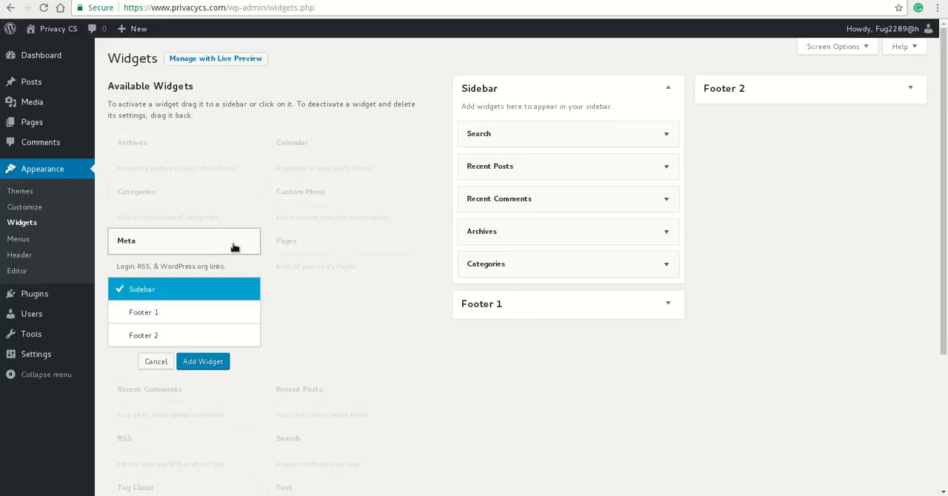
{"action": "left_click", "coordinate": [157, 361]}
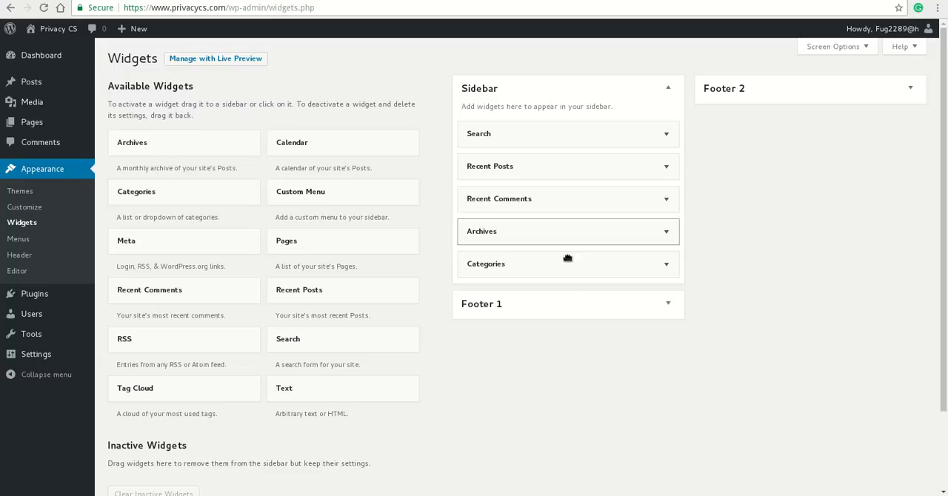
{"action": "left_click", "coordinate": [589, 310]}
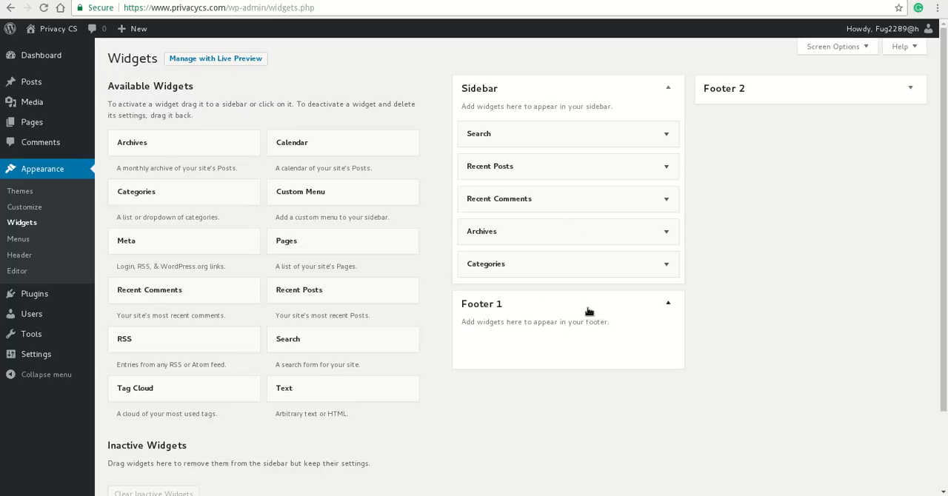
{"action": "left_click", "coordinate": [782, 82]}
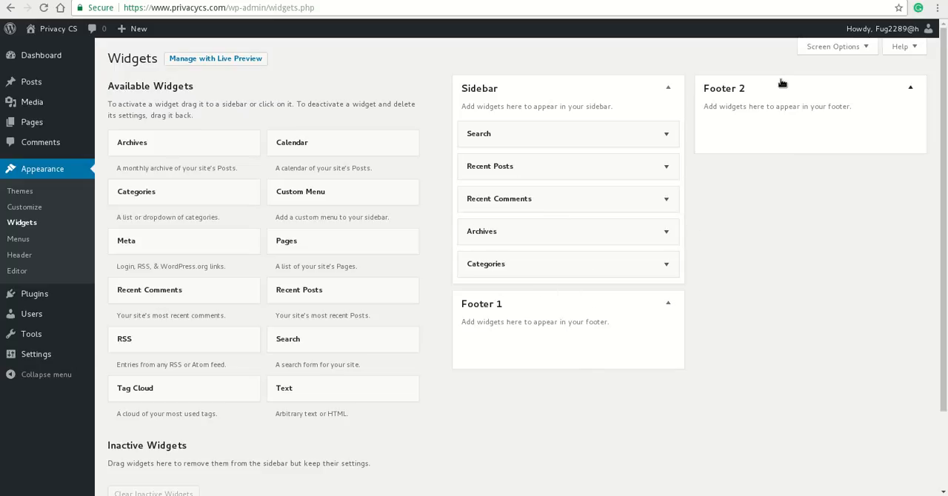
Open the live Privacy CS site in a new tab and review its front page down to the sidebar widgets
{"action": "left_click", "coordinate": [59, 65]}
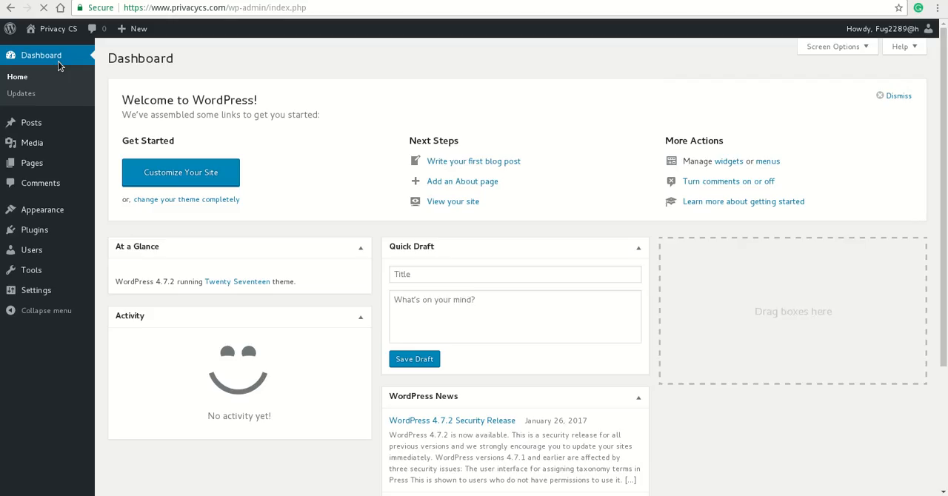
{"action": "mouse_move", "coordinate": [56, 29]}
{"action": "right_click", "coordinate": [52, 50]}
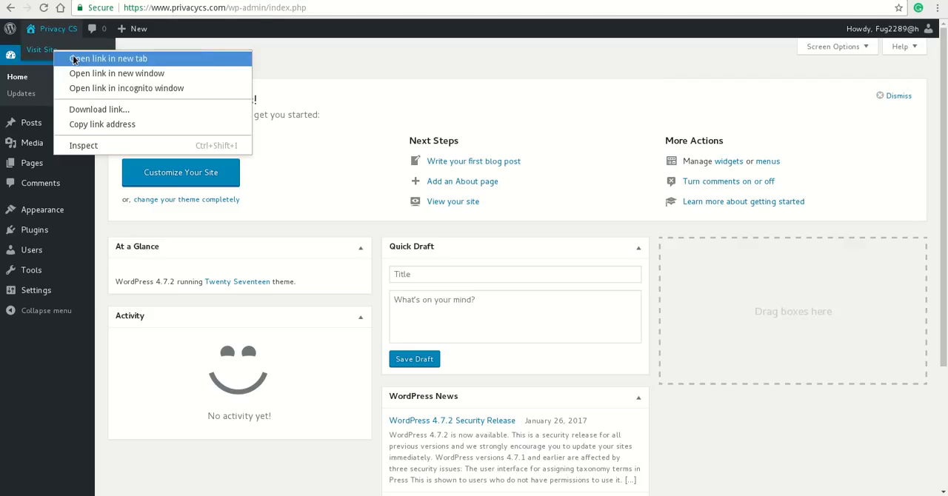
{"action": "left_click", "coordinate": [76, 57]}
{"action": "key", "text": "ctrl+Tab"}
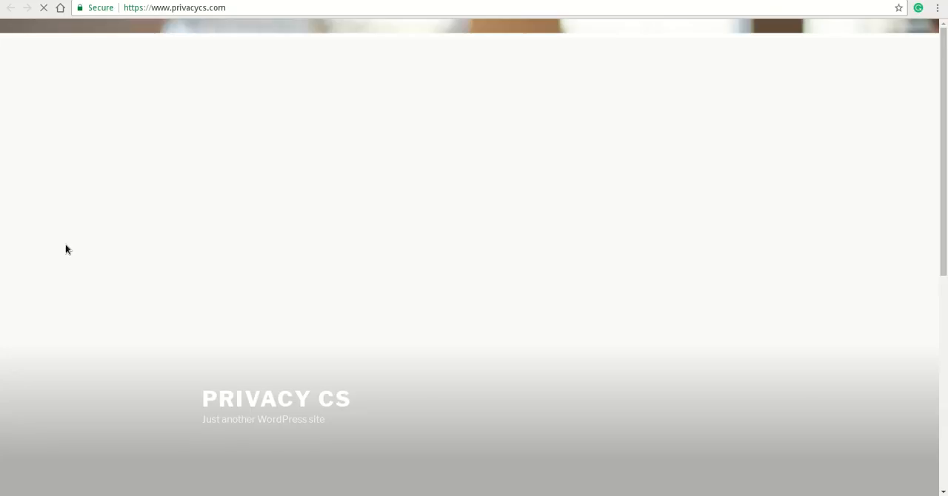
{"action": "scroll", "coordinate": [264, 286], "scroll_direction": "down", "scroll_amount": 5}
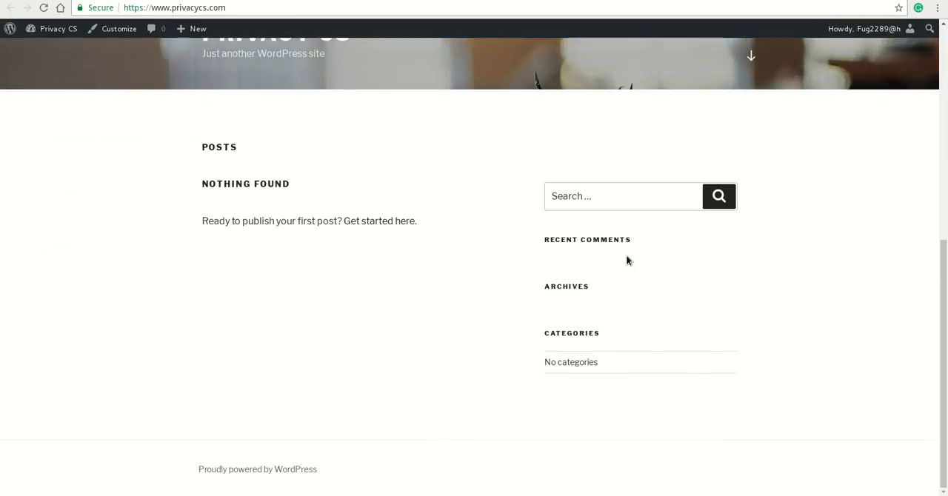
{"action": "scroll", "coordinate": [260, 377], "scroll_direction": "up", "scroll_amount": 5}
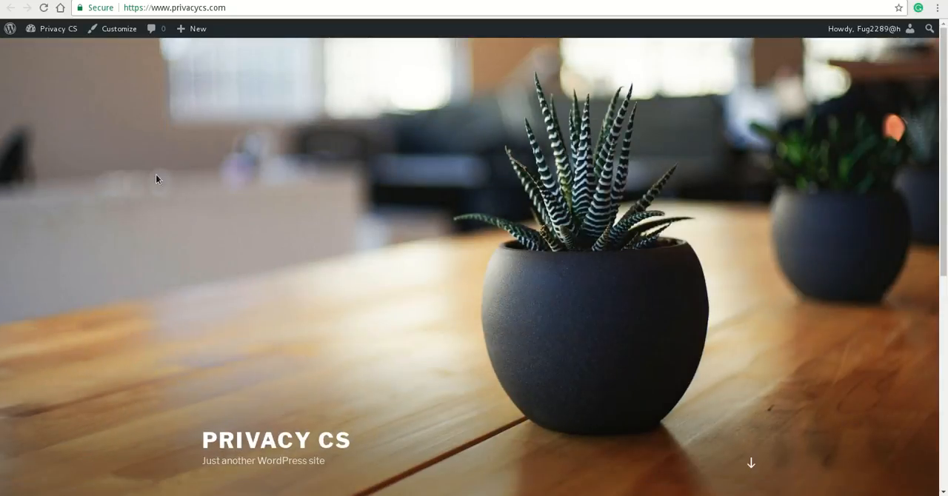
Return to the WordPress Dashboard and dismiss its welcome panel
{"action": "key", "text": "ctrl+shift+Tab"}
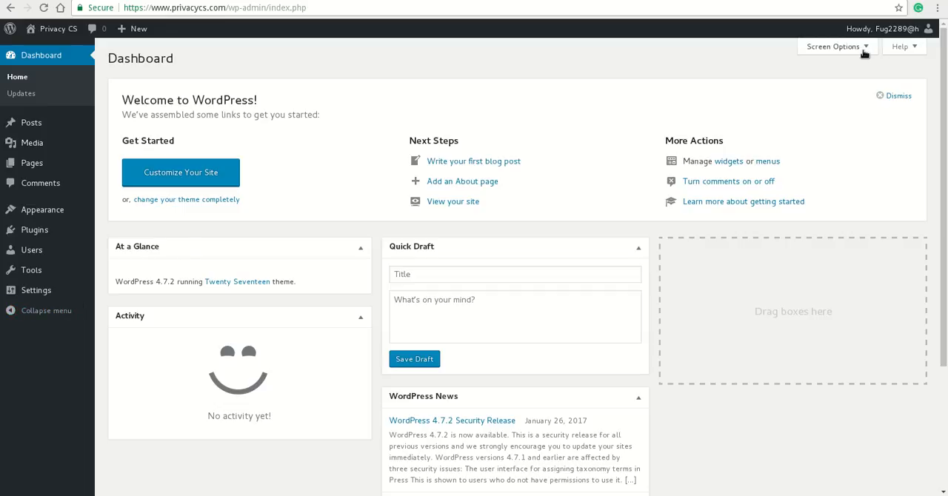
{"action": "left_click", "coordinate": [881, 94]}
{"action": "left_click", "coordinate": [412, 141]}
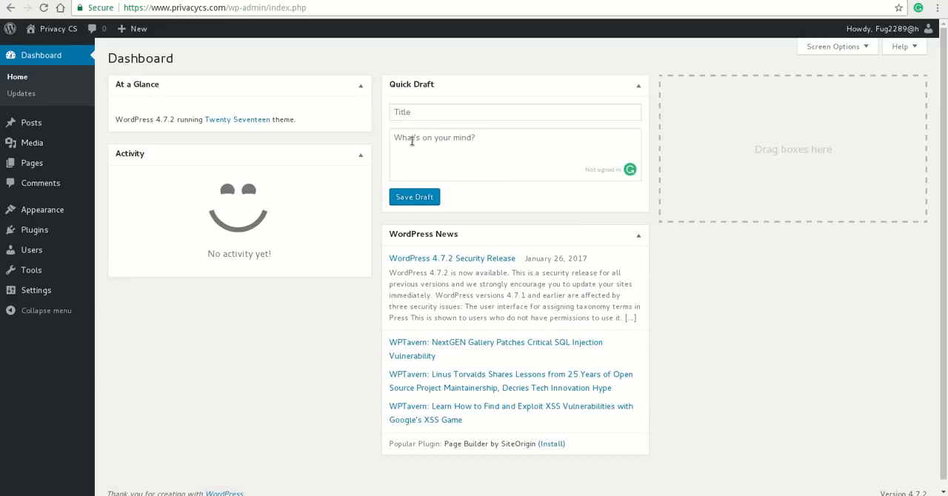
{"action": "key", "text": "super"}
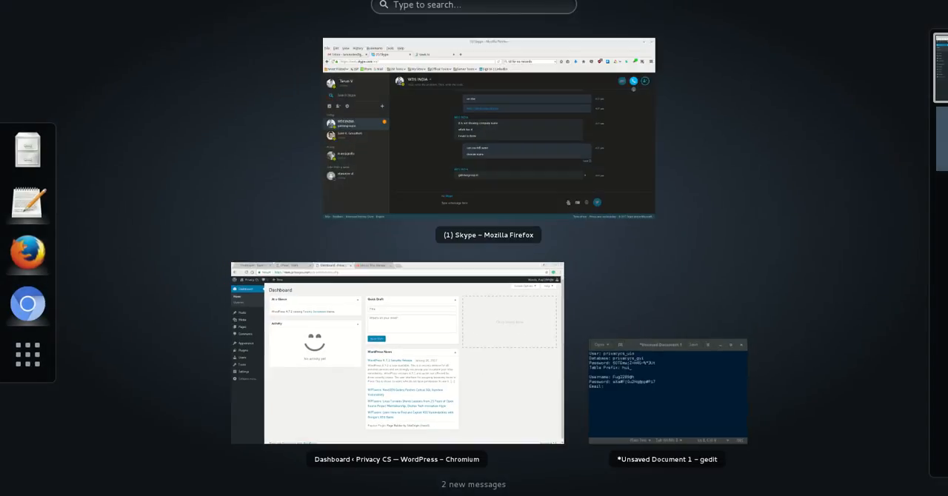
{"action": "left_click", "coordinate": [444, 362]}
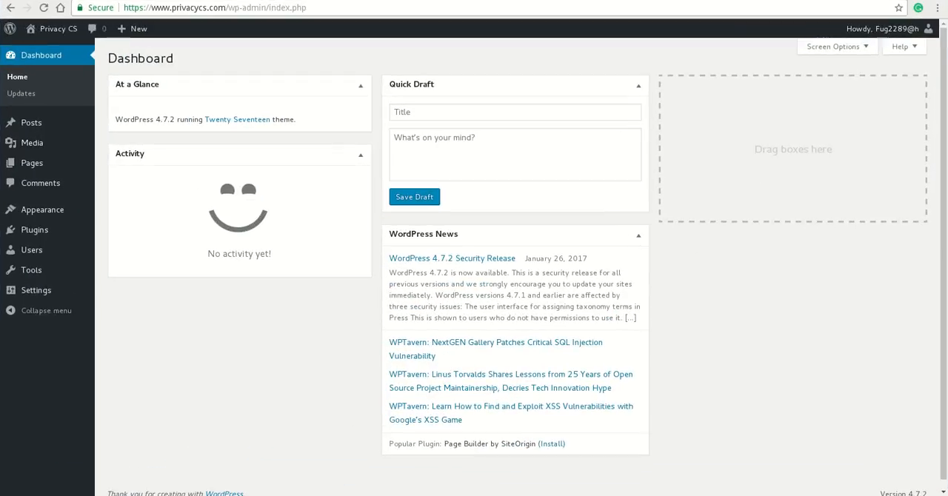
{"action": "key", "text": "super+m"}
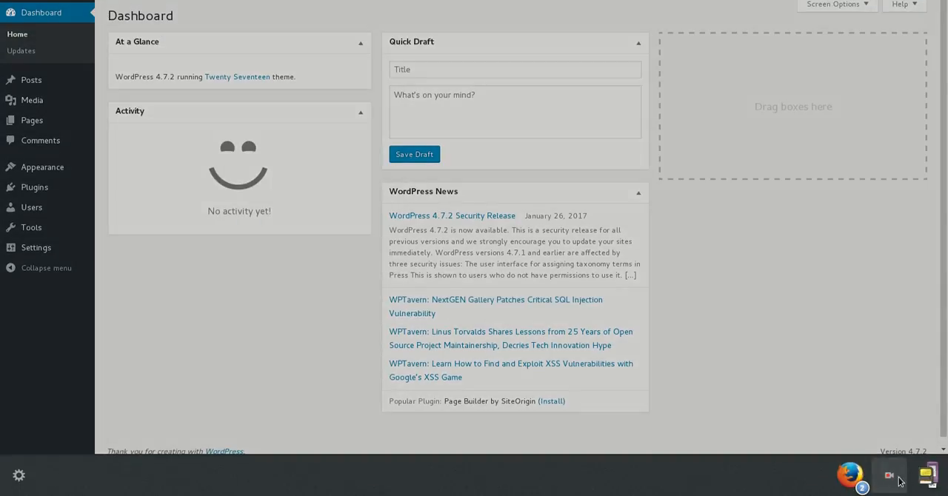
{"action": "left_click", "coordinate": [570, 234]}
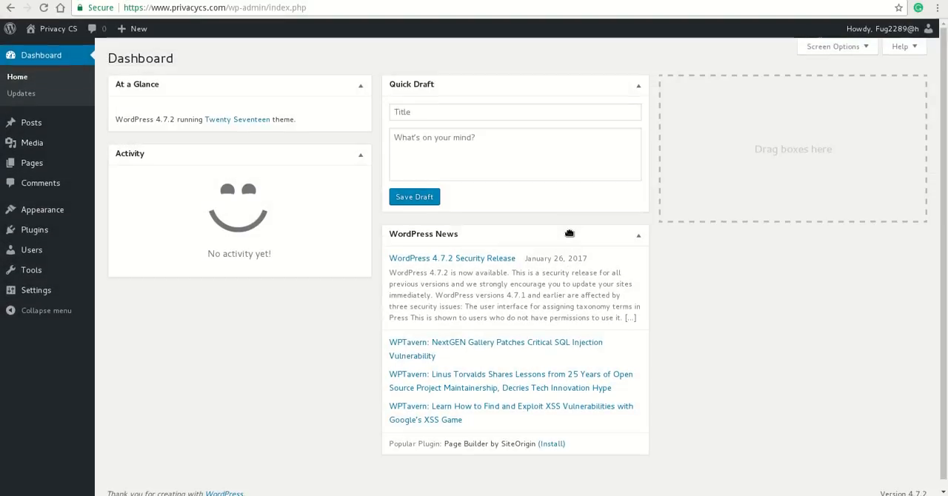
Log out of the WordPress admin account
{"action": "left_click", "coordinate": [881, 29]}
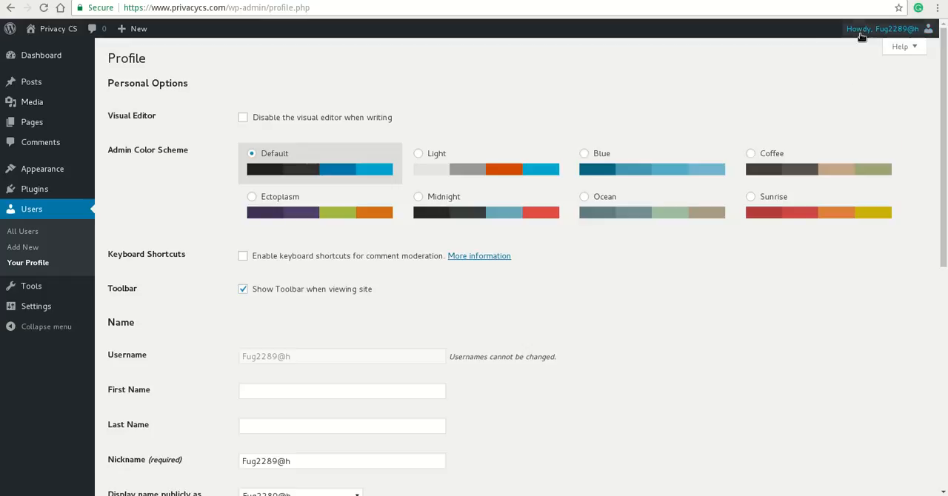
{"action": "mouse_move", "coordinate": [861, 37]}
{"action": "left_click", "coordinate": [854, 90]}
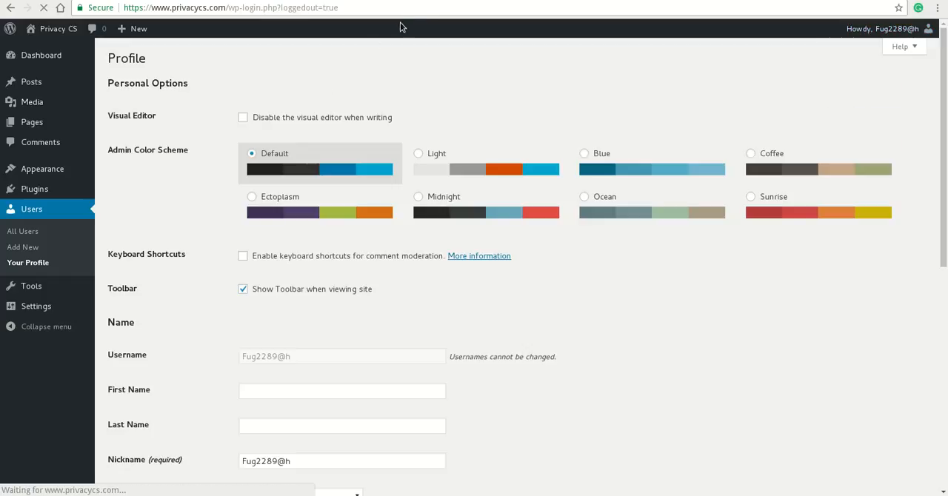
Log out of the hosting account's cPanel and of the RankmyHub members area
{"action": "left_click", "coordinate": [421, 1]}
{"action": "left_click", "coordinate": [287, 1]}
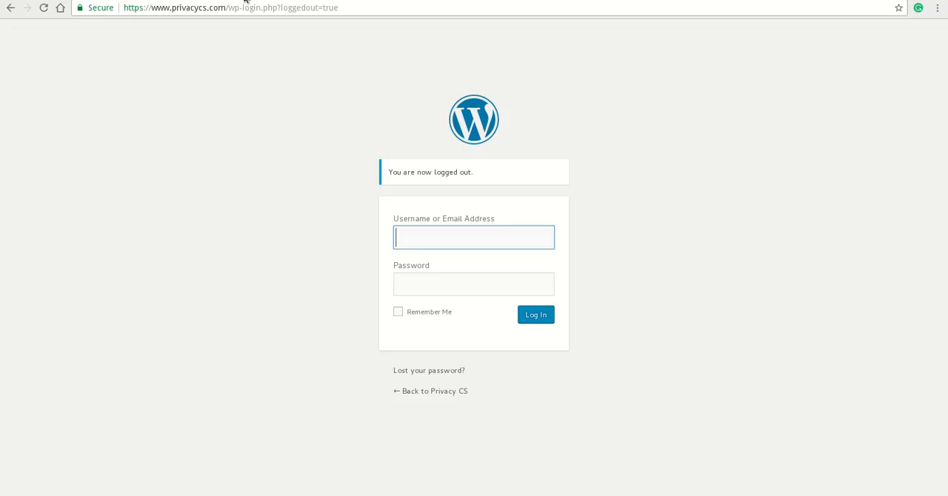
{"action": "left_click", "coordinate": [195, 2]}
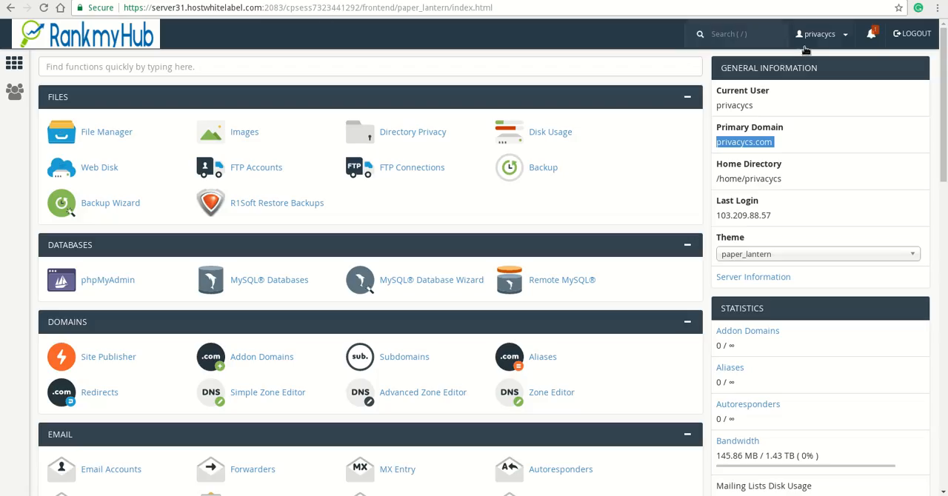
{"action": "left_click", "coordinate": [923, 41]}
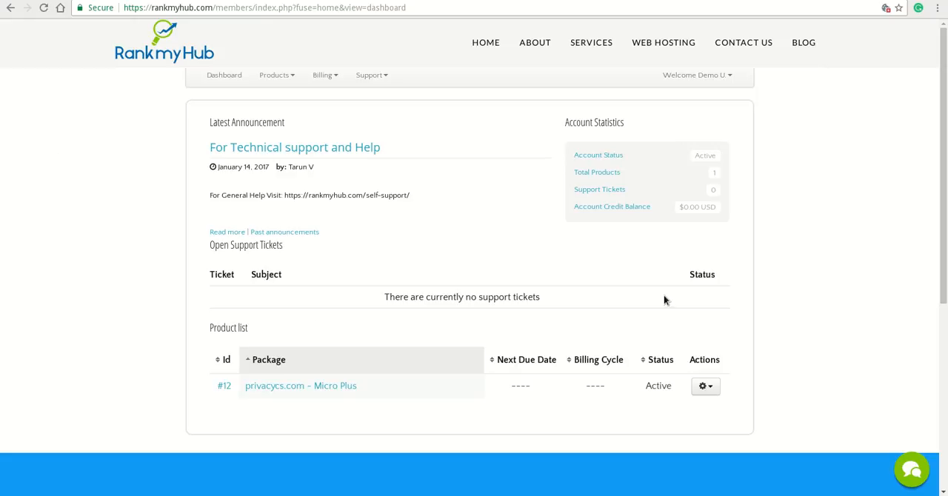
{"action": "left_click", "coordinate": [707, 76]}
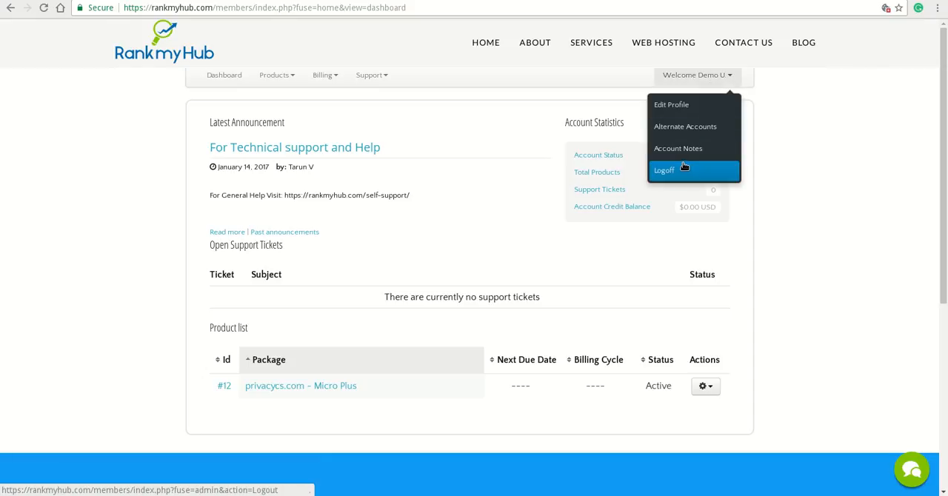
{"action": "left_click", "coordinate": [684, 169]}
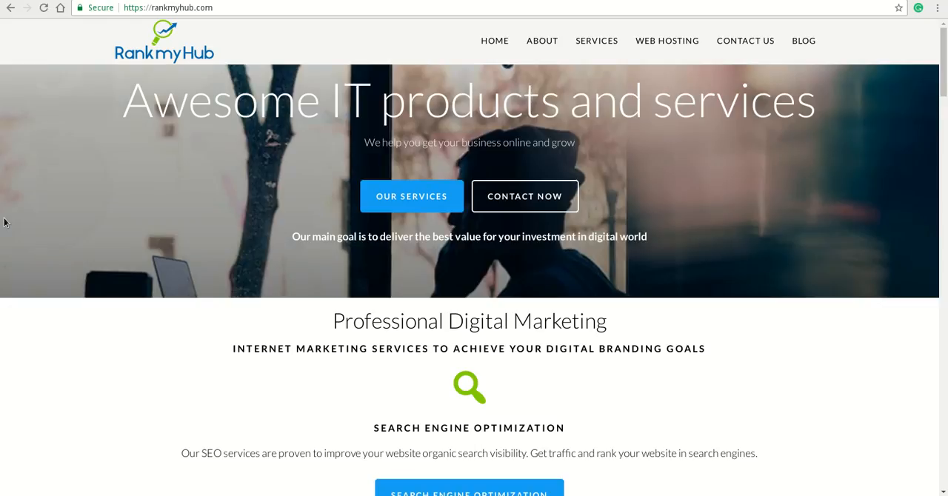
Go back to the WordPress login page and open the Privacy CS front page as a logged-out visitor
{"action": "left_click", "coordinate": [192, 0]}
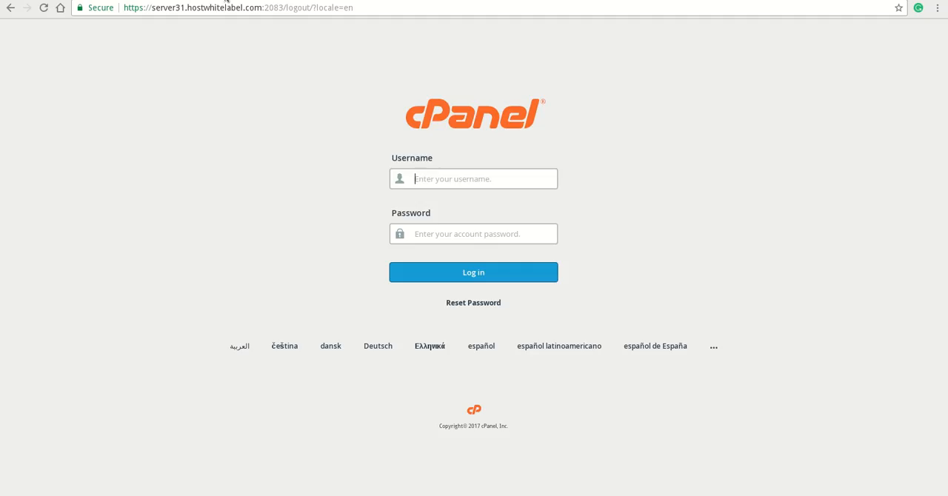
{"action": "left_click", "coordinate": [226, 0]}
{"action": "left_click", "coordinate": [425, 386]}
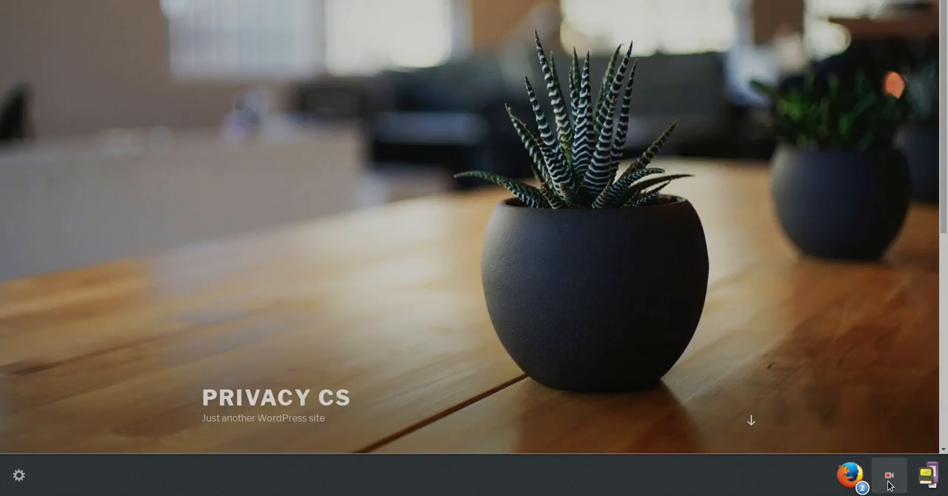
{"action": "left_click", "coordinate": [889, 483]}
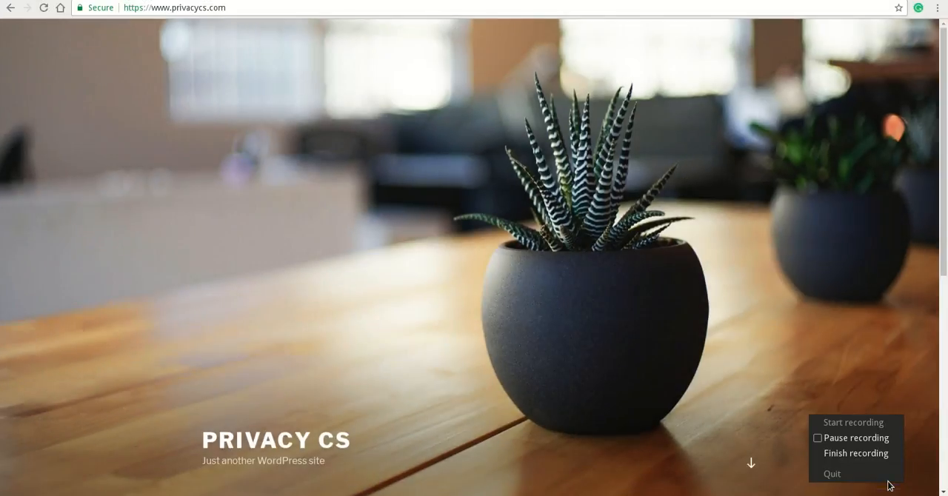